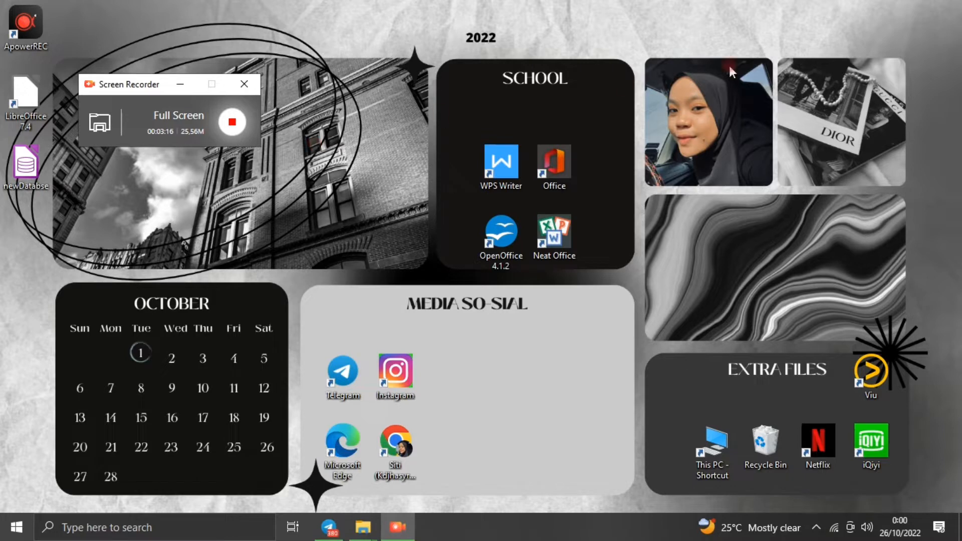
# Step: Open the Computer Lab Data worksheet from the KML - SCCOMP documents folder in LibreOffice Calc
pyautogui.click(363, 527)
pyautogui.click(472, 467)
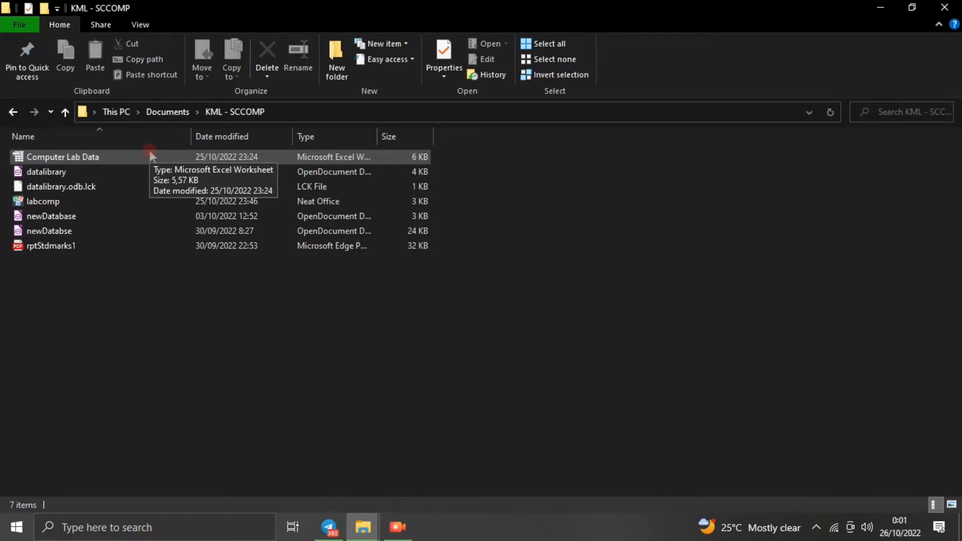
pyautogui.doubleClick(149, 150)
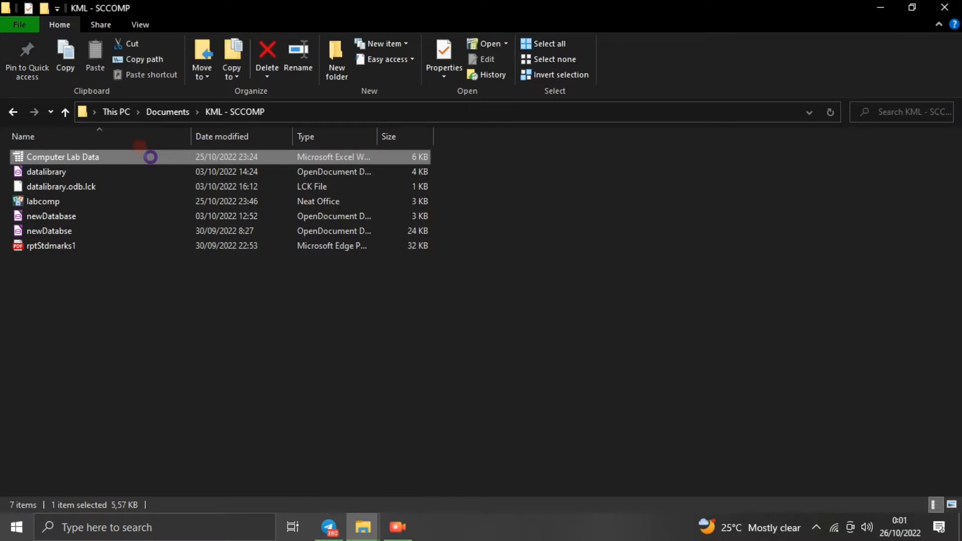
pyautogui.rightClick(150, 157)
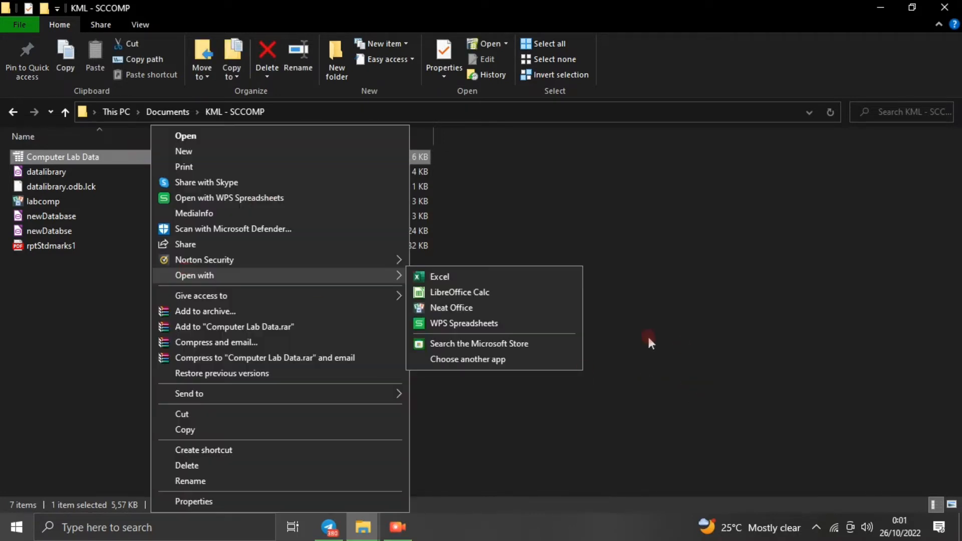
pyautogui.click(538, 294)
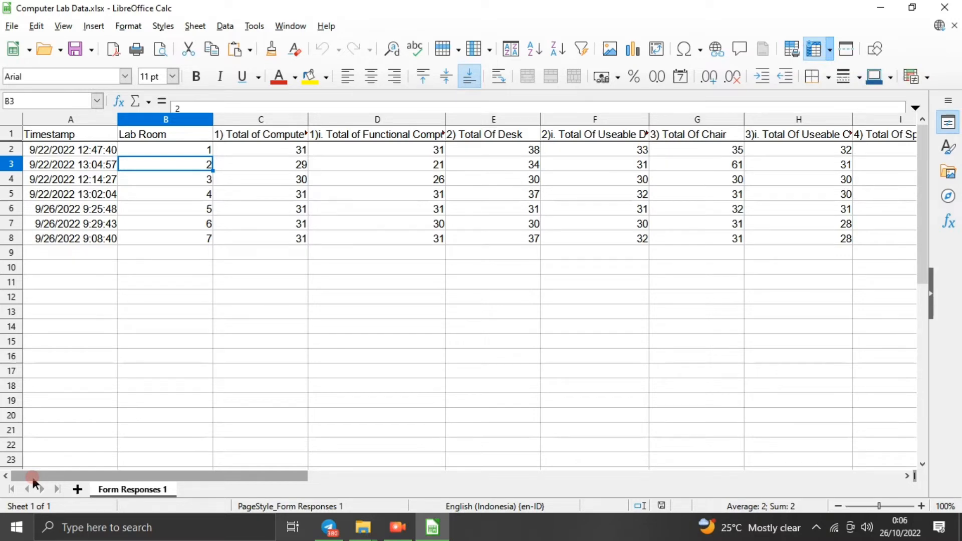
# Step: Copy the whole lab data range A1:Q8, including the header row, from the Form Responses 1 sheet
pyautogui.scroll(-4, 34, 482)
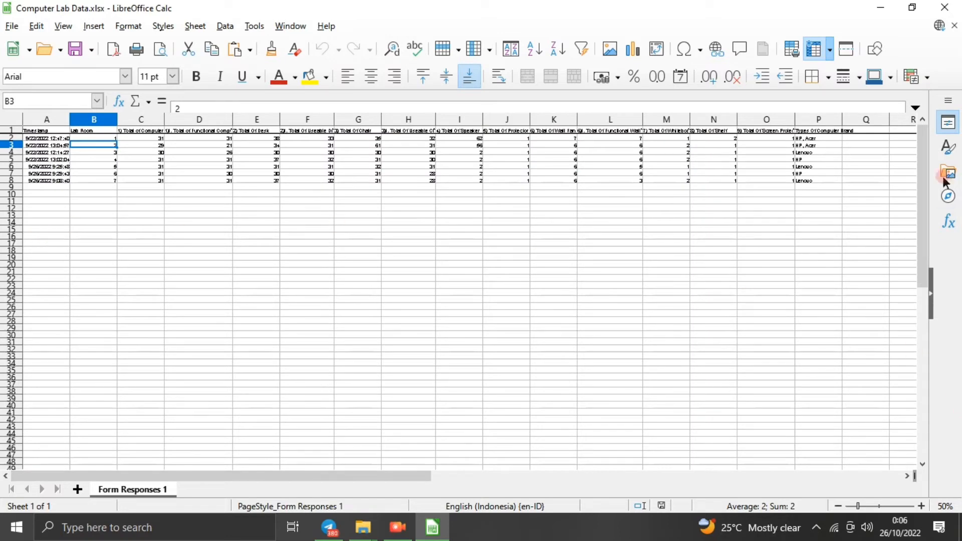
pyautogui.moveTo(850, 179); pyautogui.dragTo(128, 90)
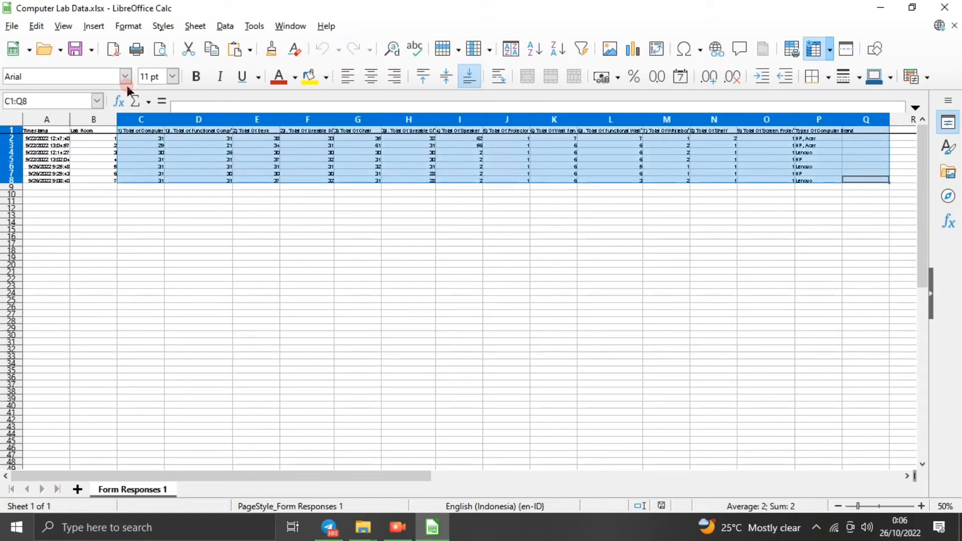
pyautogui.click(106, 138)
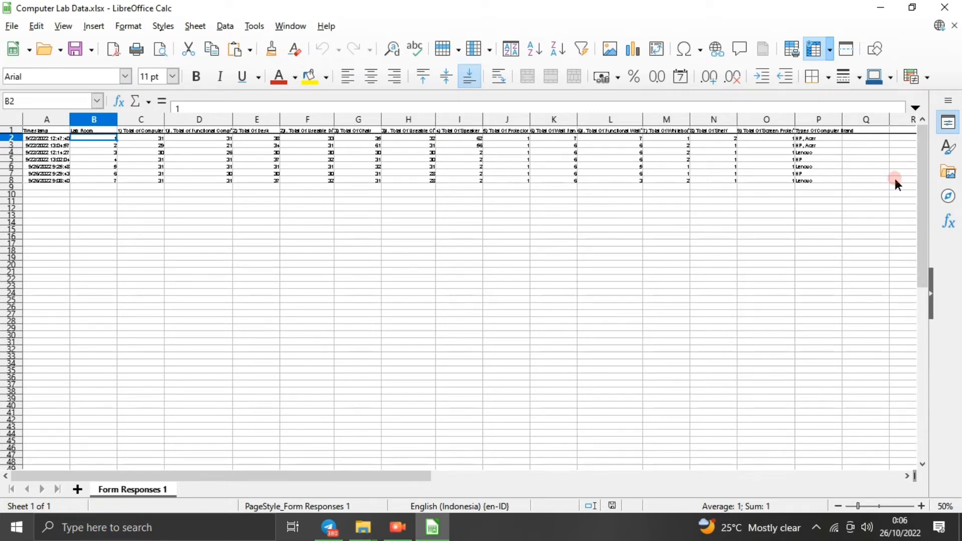
pyautogui.moveTo(889, 176); pyautogui.dragTo(7, 120)
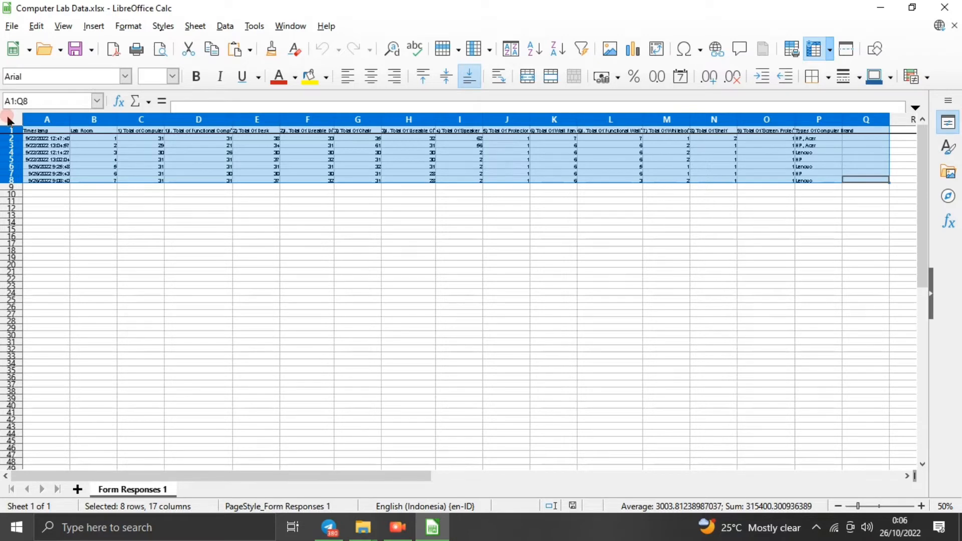
pyautogui.rightClick(91, 152)
pyautogui.click(106, 179)
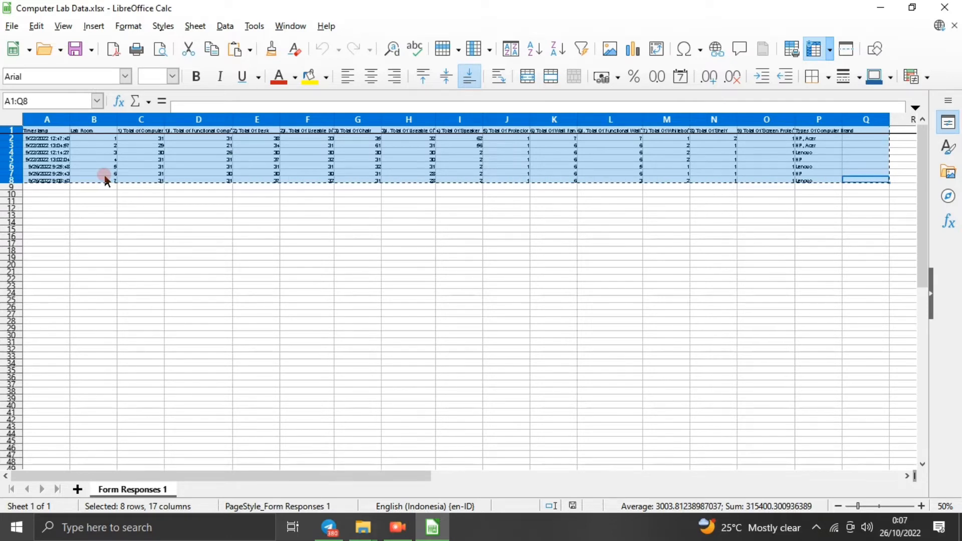
# Step: Search the computer for "base" and launch LibreOffice Base
pyautogui.click(160, 528)
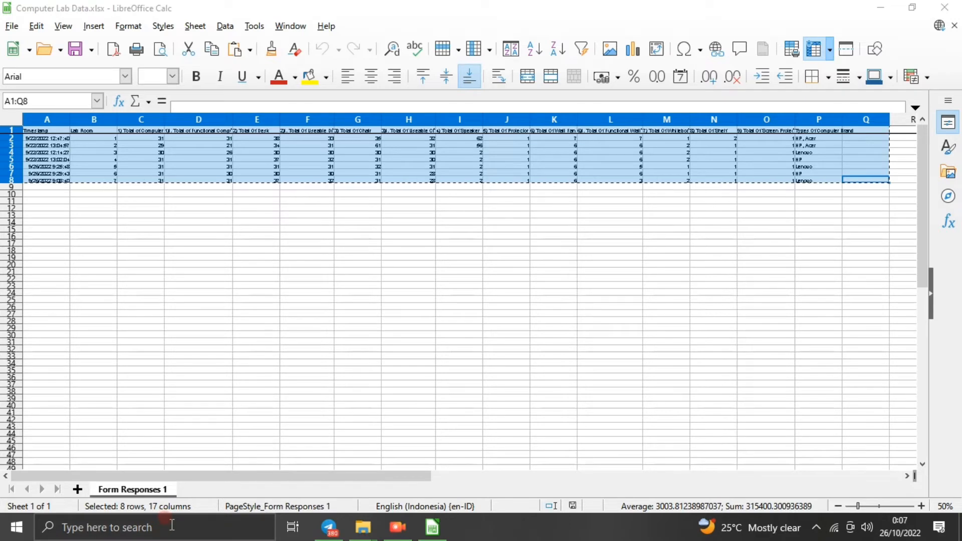
pyautogui.click(90, 526)
pyautogui.write('base')
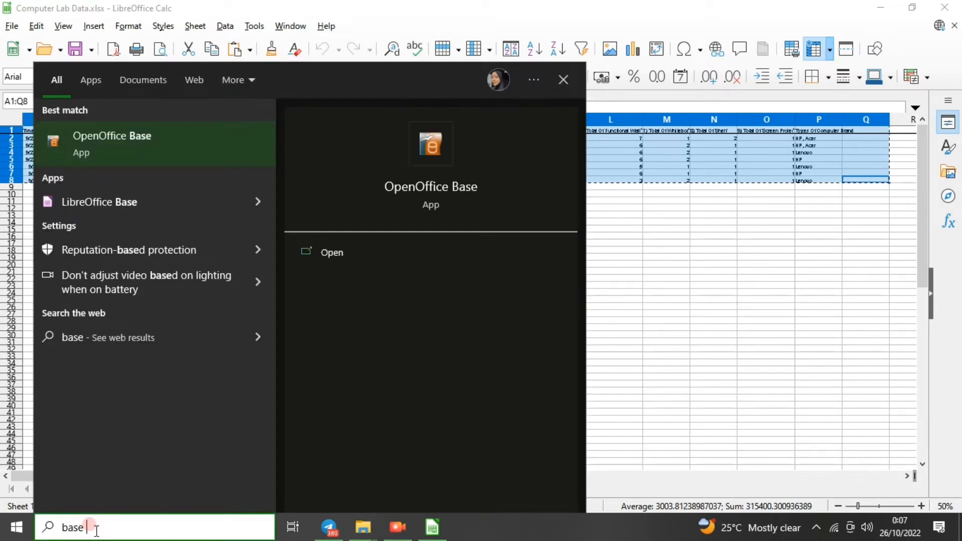
pyautogui.click(165, 183)
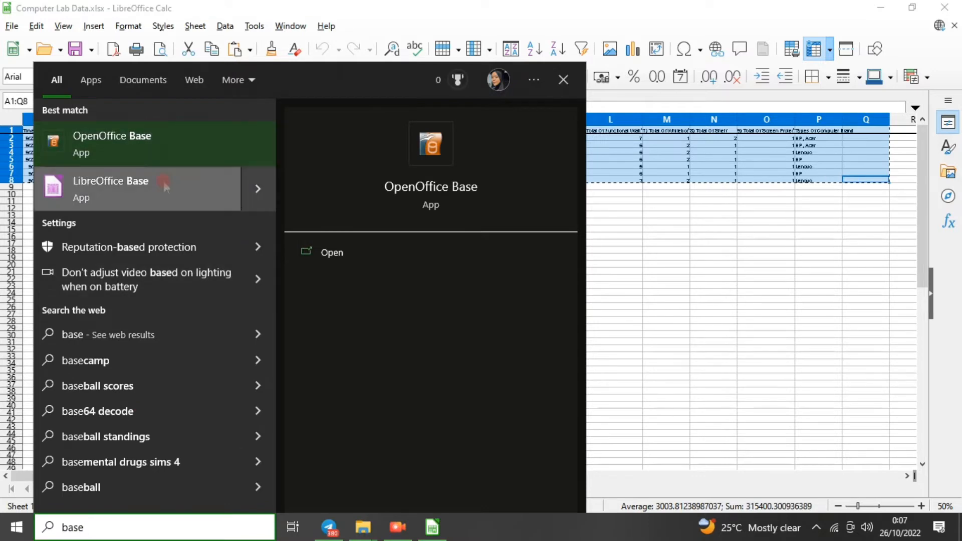
pyautogui.click(351, 321)
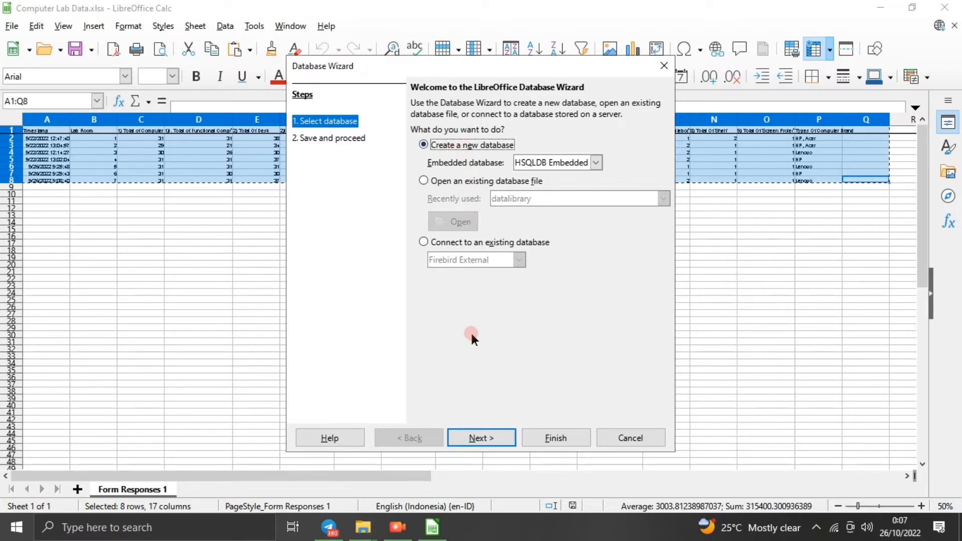
# Step: Create a new HSQLDB Embedded database, unregistered and opened for editing, and save it as "record lab comp" in KML - SCCOMP
pyautogui.click(496, 438)
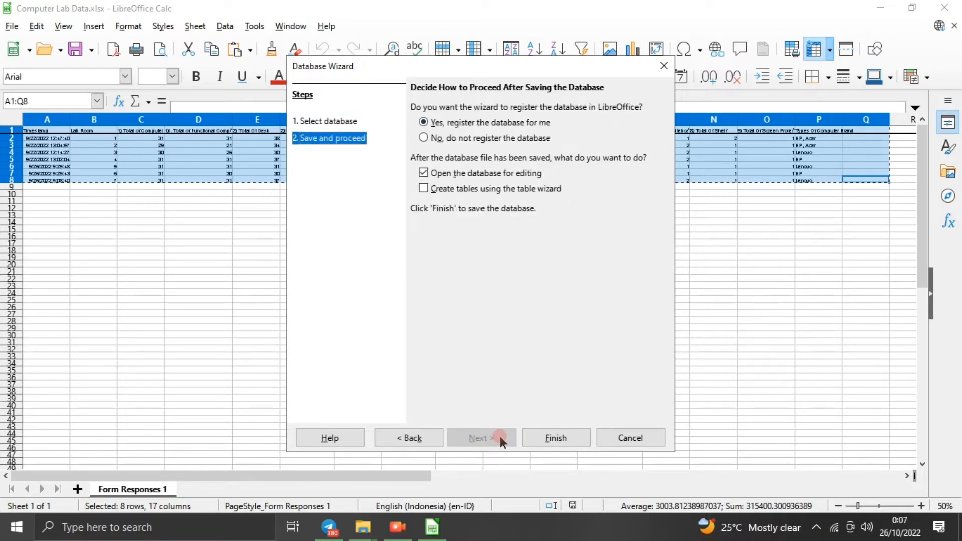
pyautogui.click(434, 143)
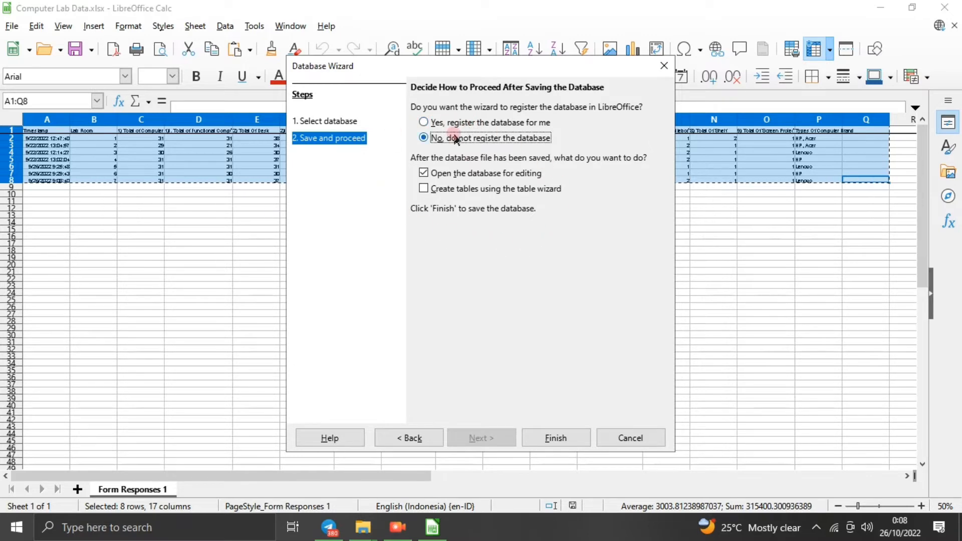
pyautogui.click(580, 440)
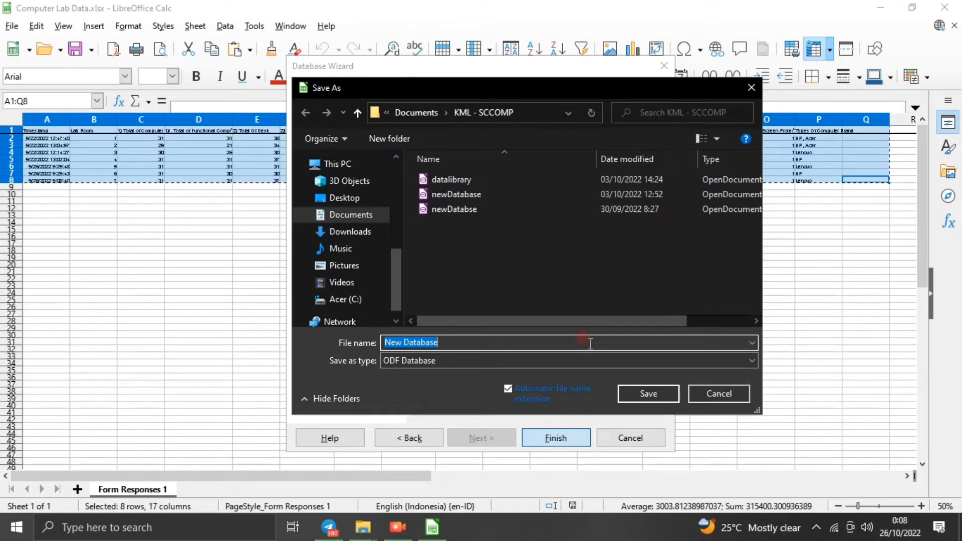
pyautogui.press('BackSpace')
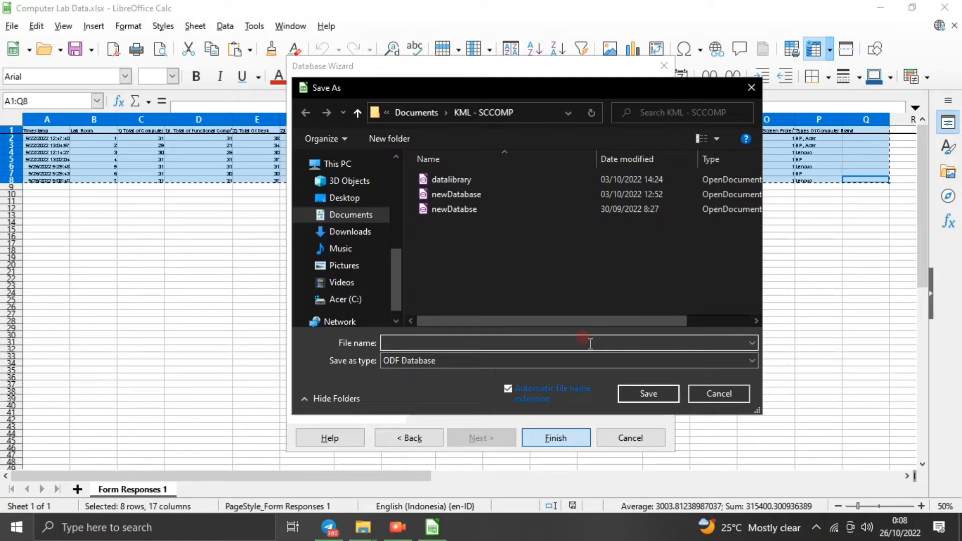
pyautogui.write('record lab comp')
pyautogui.click(646, 394)
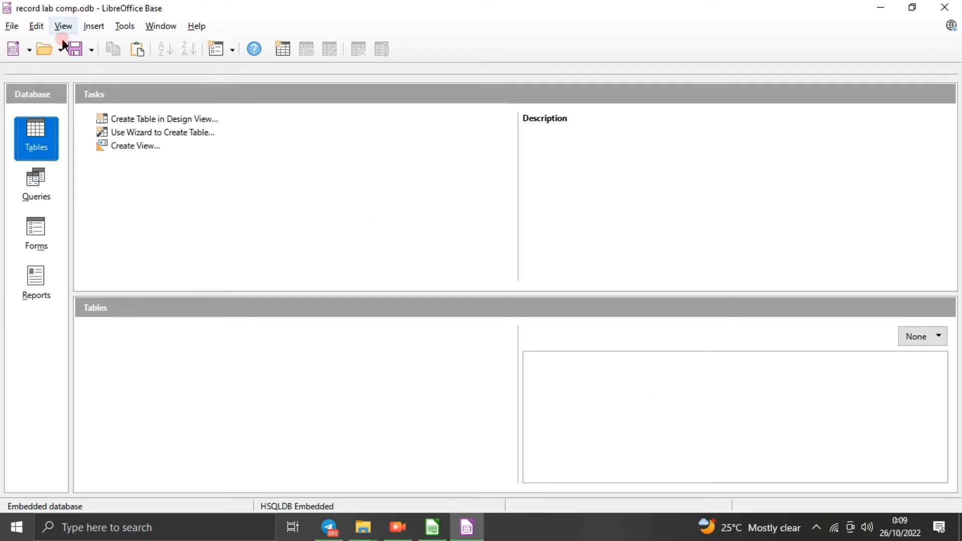
# Step: Paste the copied spreadsheet data into the database as a new table and name it tbl_labcomp
pyautogui.click(46, 27)
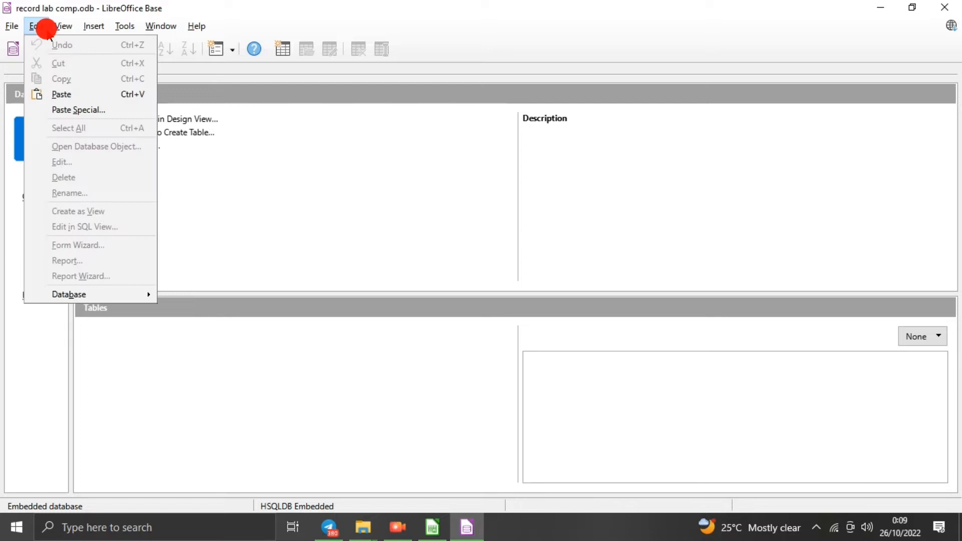
pyautogui.click(69, 94)
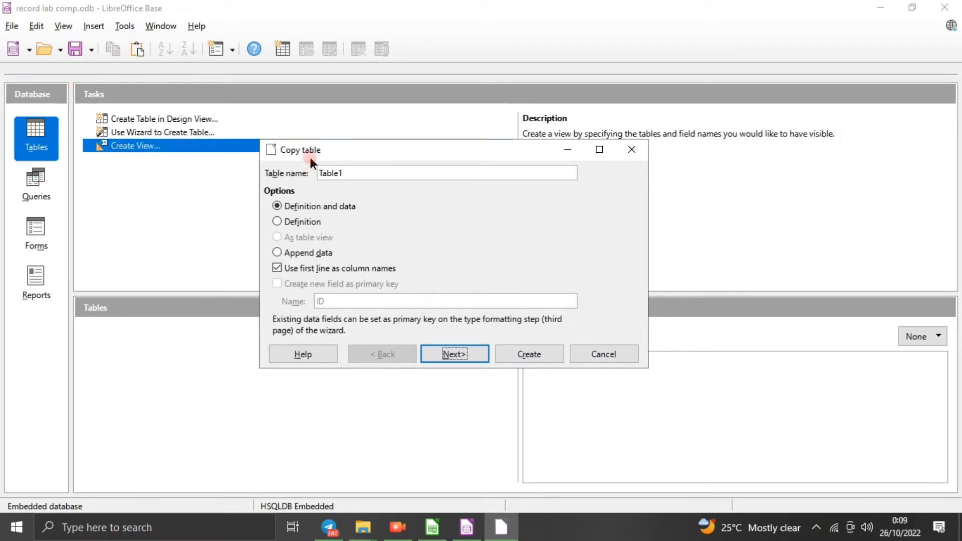
pyautogui.click(346, 173)
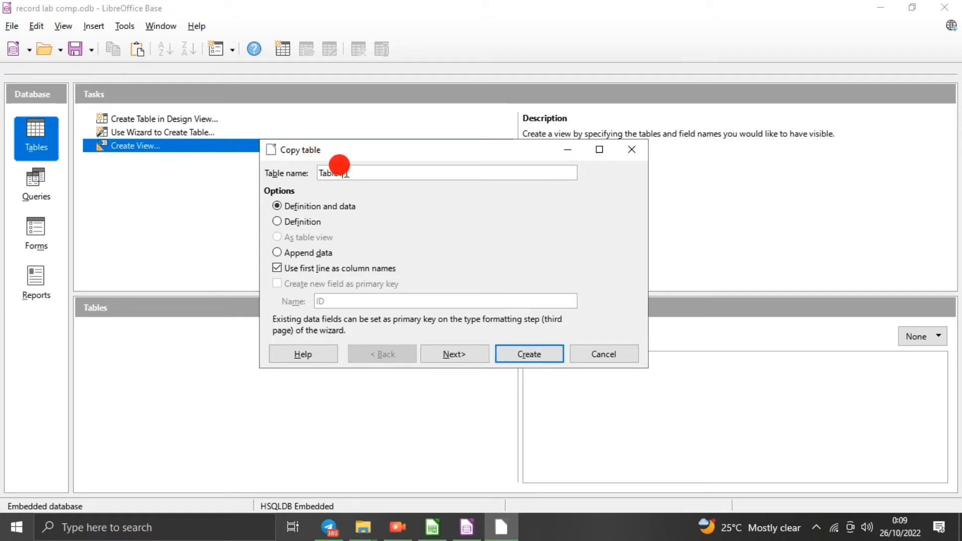
pyautogui.press('BackSpace')
pyautogui.press('BackSpace')
pyautogui.press('BackSpace')
pyautogui.press('BackSpace')
pyautogui.press('BackSpace')
pyautogui.press('BackSpace')
pyautogui.write('tbl')
pyautogui.write('_labcomp')
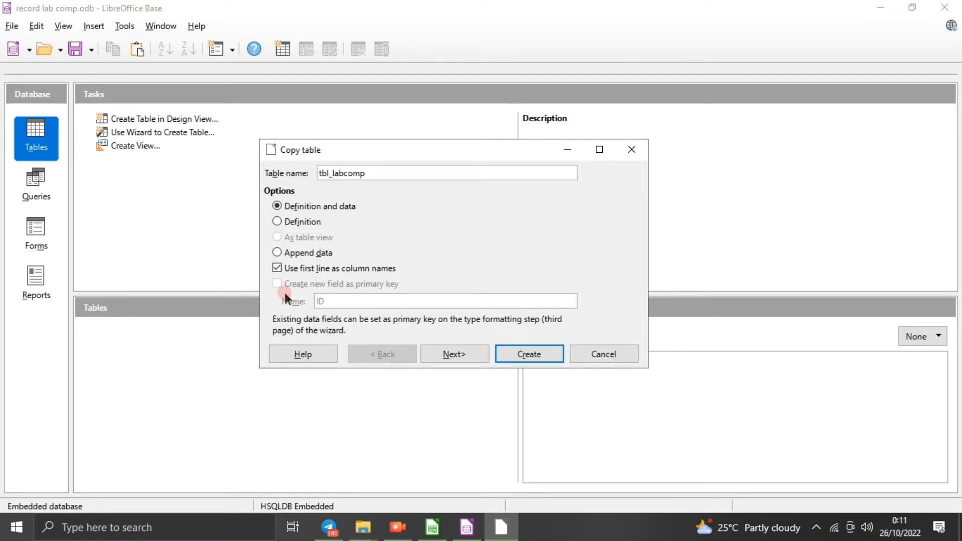
# Step: Include all existing spreadsheet columns in the new table and proceed to type formatting
pyautogui.click(429, 354)
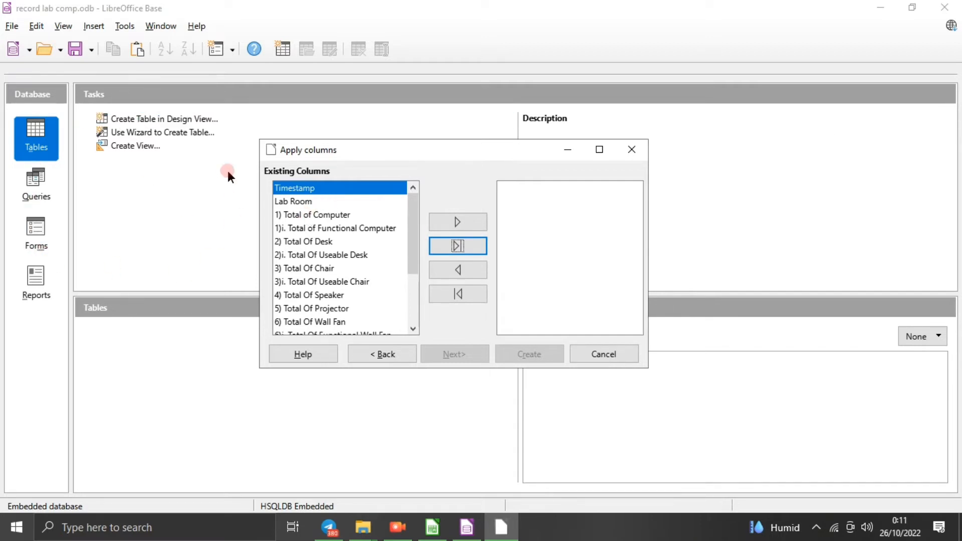
pyautogui.click(447, 242)
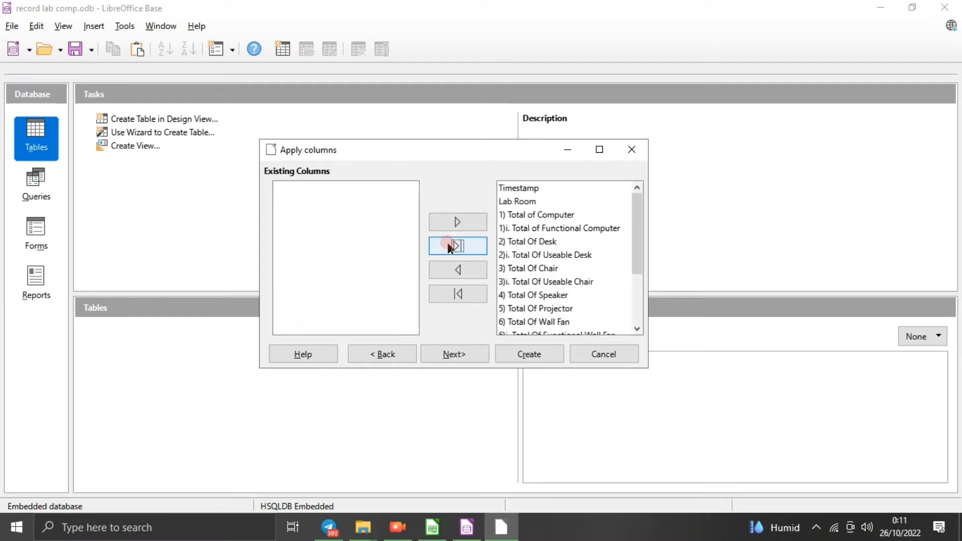
pyautogui.click(467, 356)
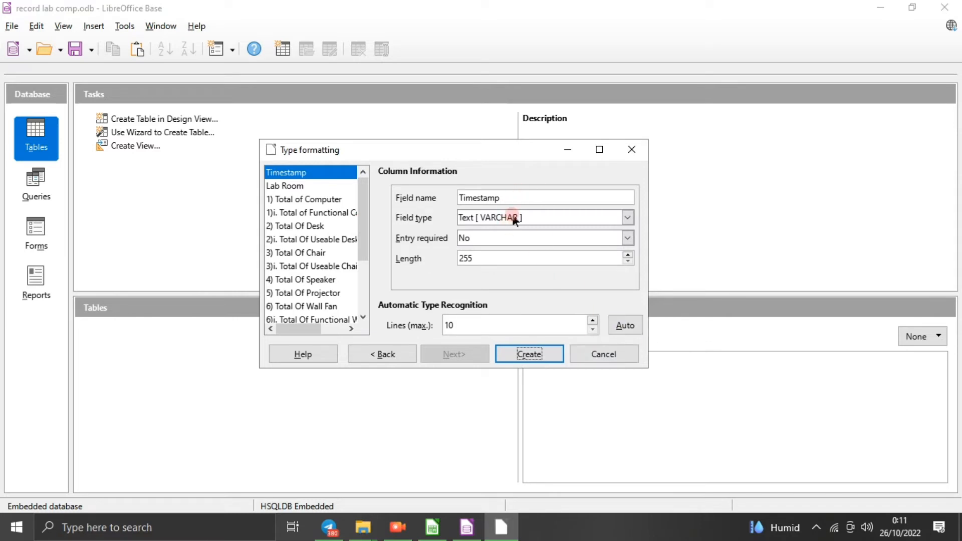
# Step: Set the Lab Room column's field type to Integer [ INTEGER ]
pyautogui.click(335, 186)
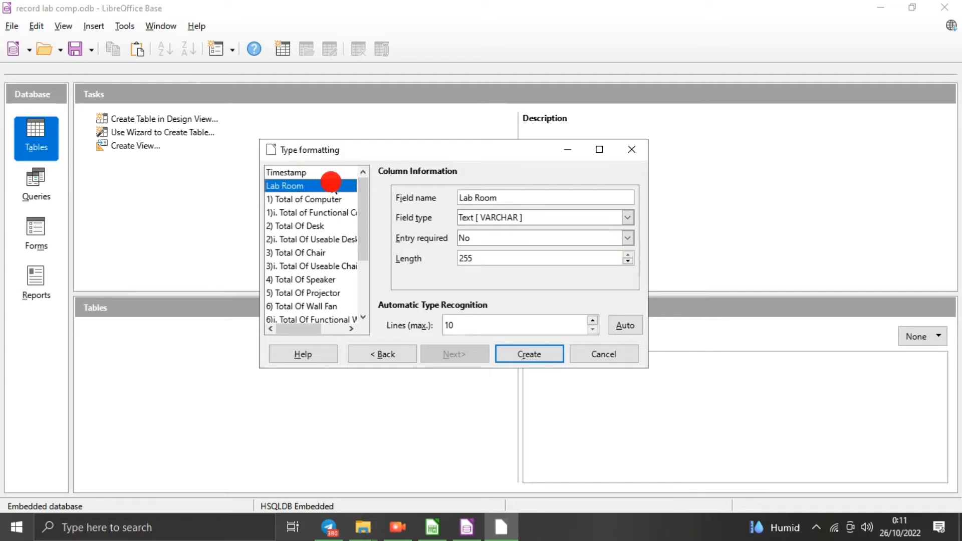
pyautogui.click(627, 217)
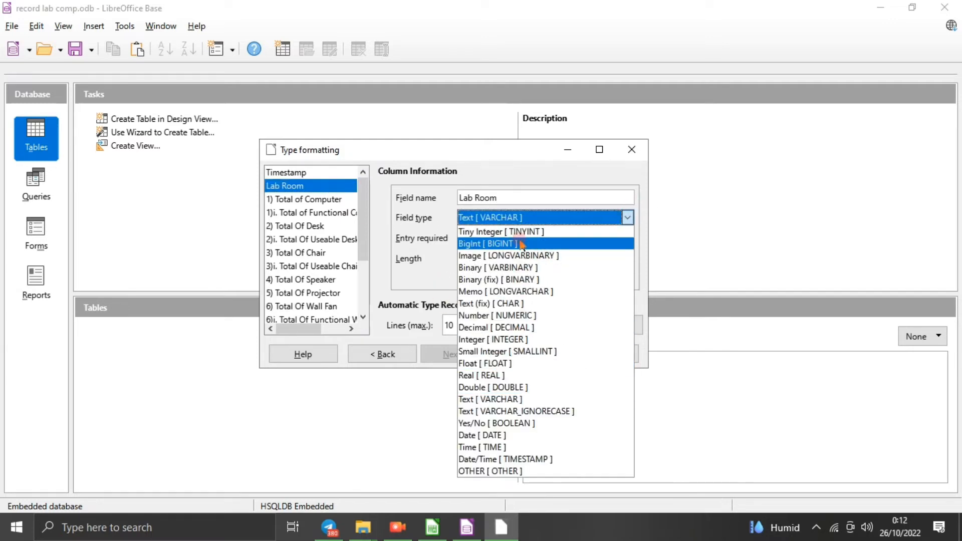
pyautogui.click(519, 341)
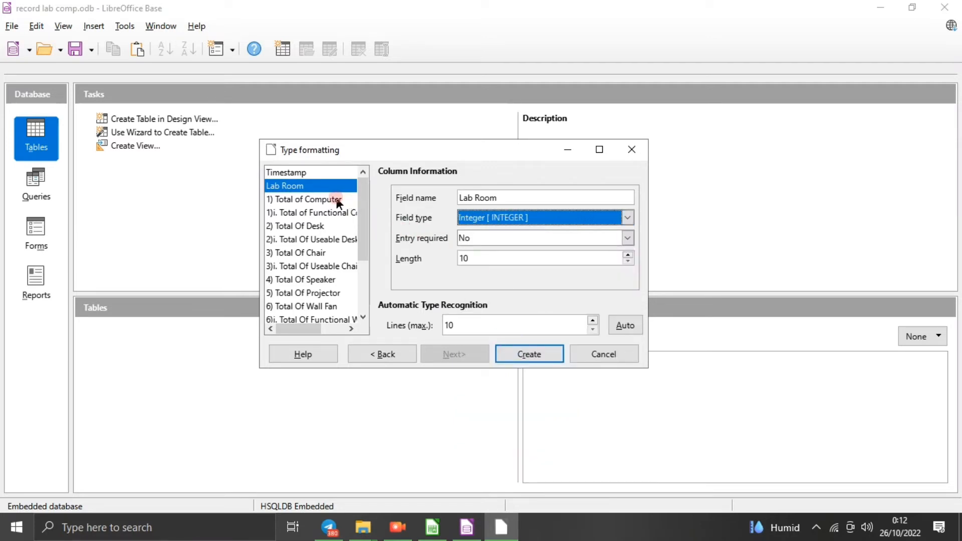
# Step: Check the field types of the computer and screen projector total columns, and create the table with an added primary key
pyautogui.click(349, 200)
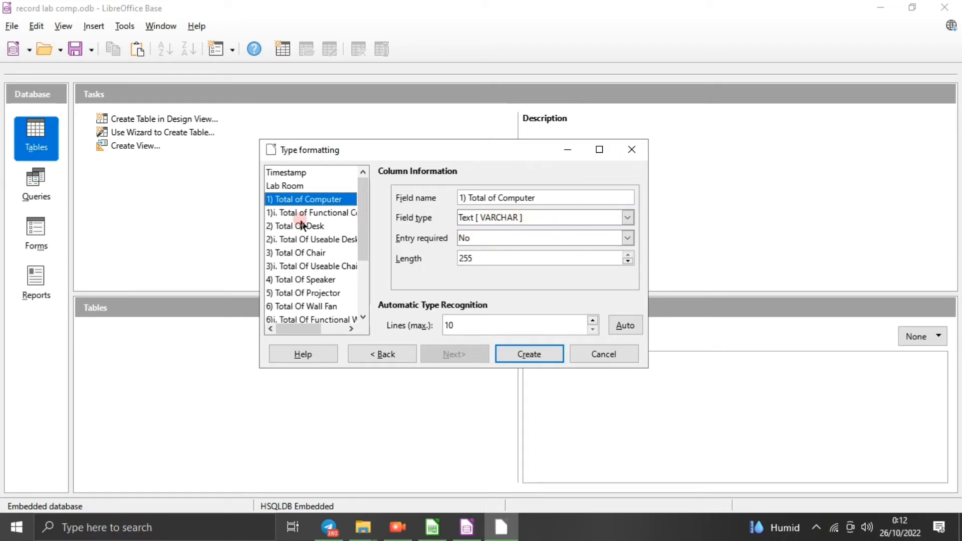
pyautogui.scroll(-2, 316, 267)
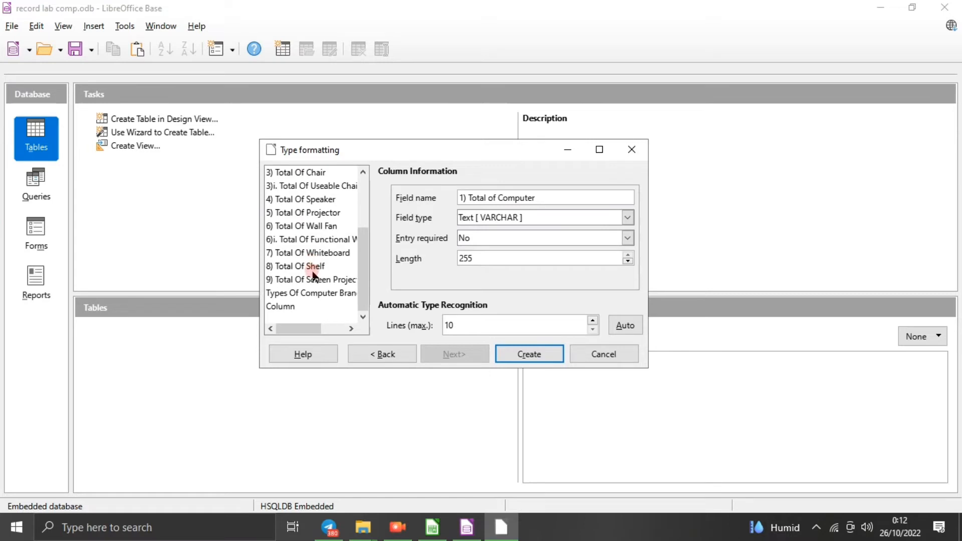
pyautogui.click(321, 279)
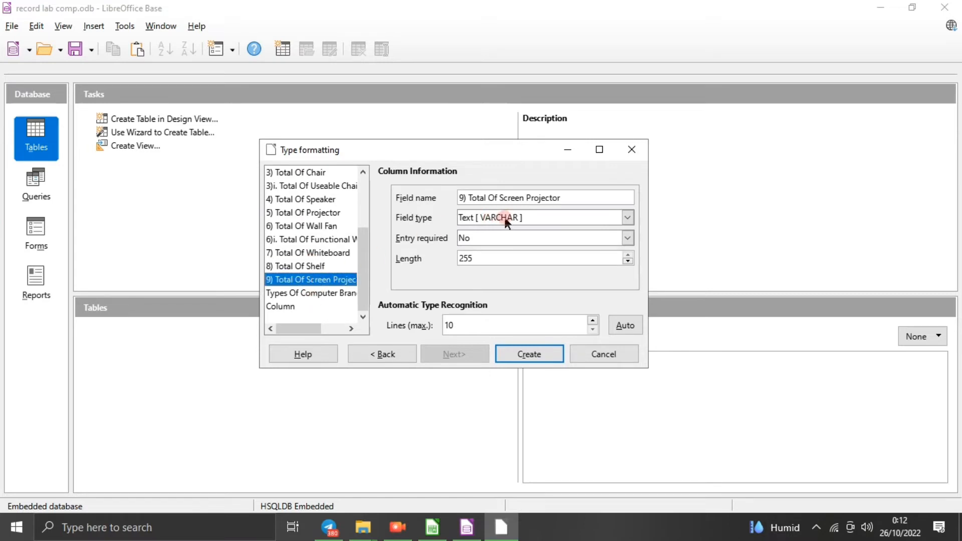
pyautogui.click(516, 351)
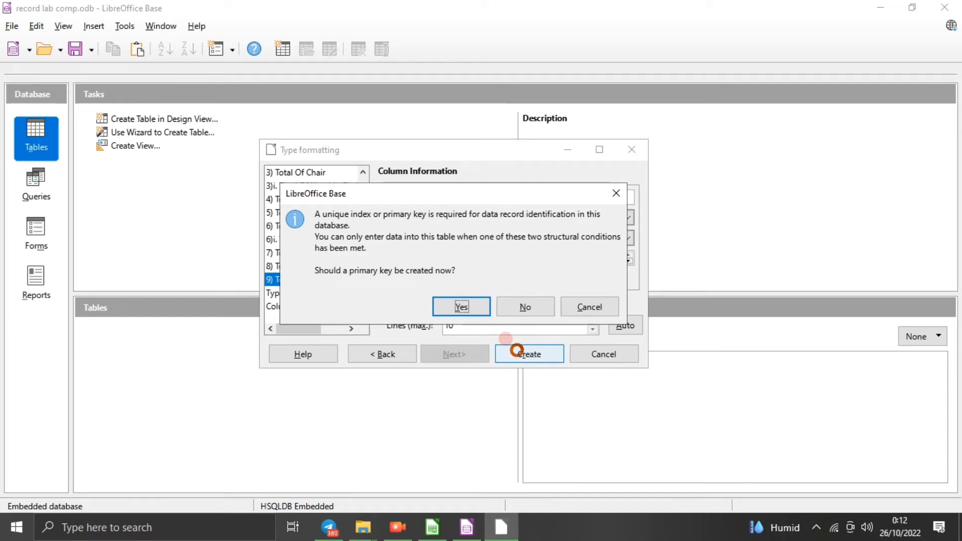
pyautogui.click(460, 307)
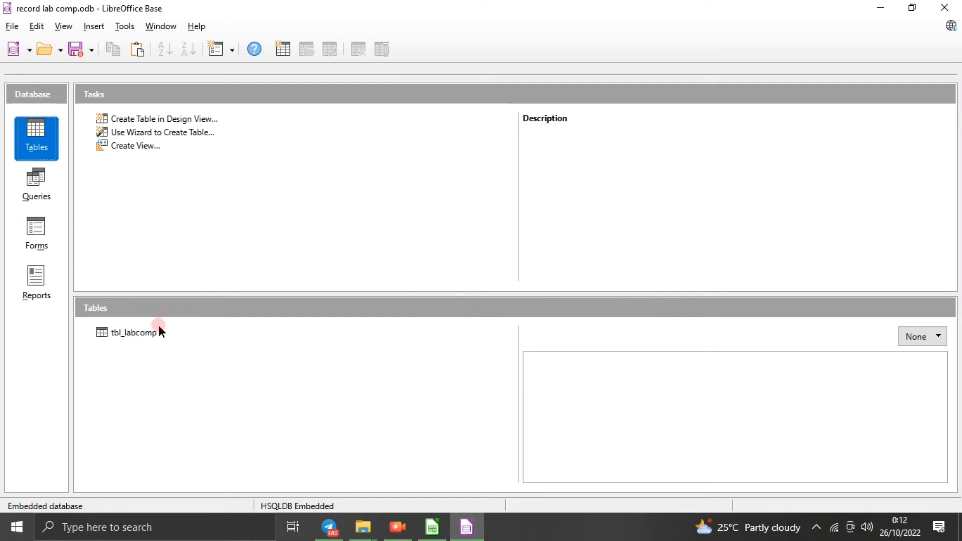
# Step: Open the tbl_labcomp table to examine its imported records
pyautogui.doubleClick(134, 333)
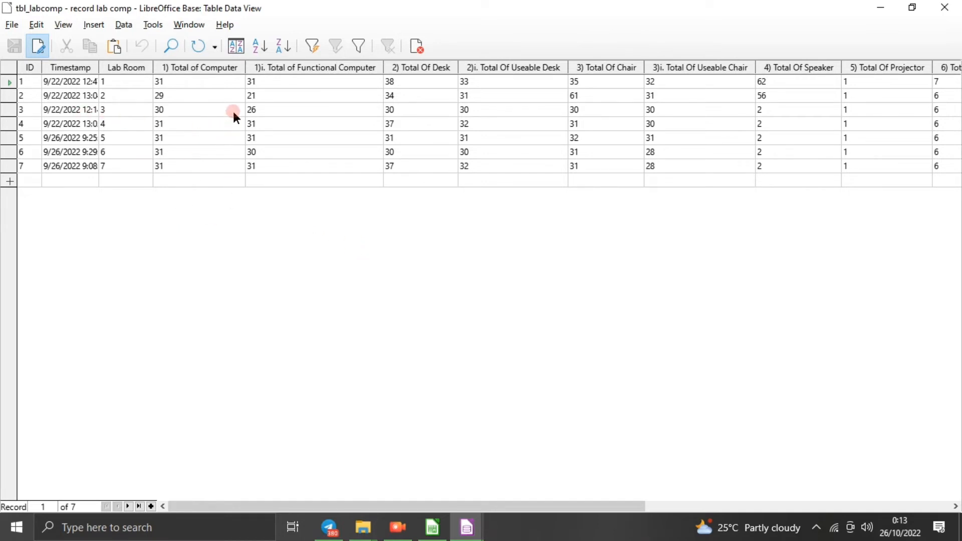
pyautogui.click(210, 124)
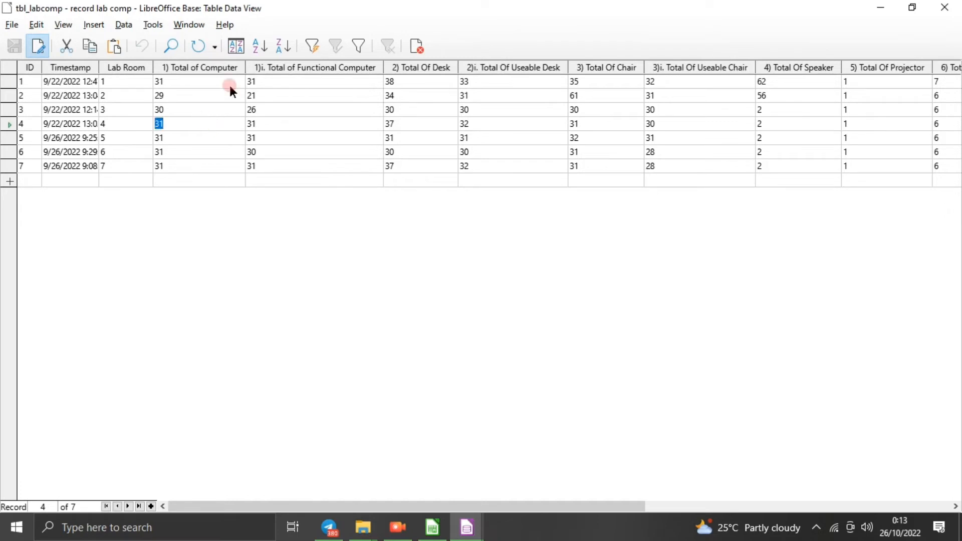
# Step: Filter the records by a computer total of 31, clear that filter, and try filtering by a speaker total of 2
pyautogui.click(307, 40)
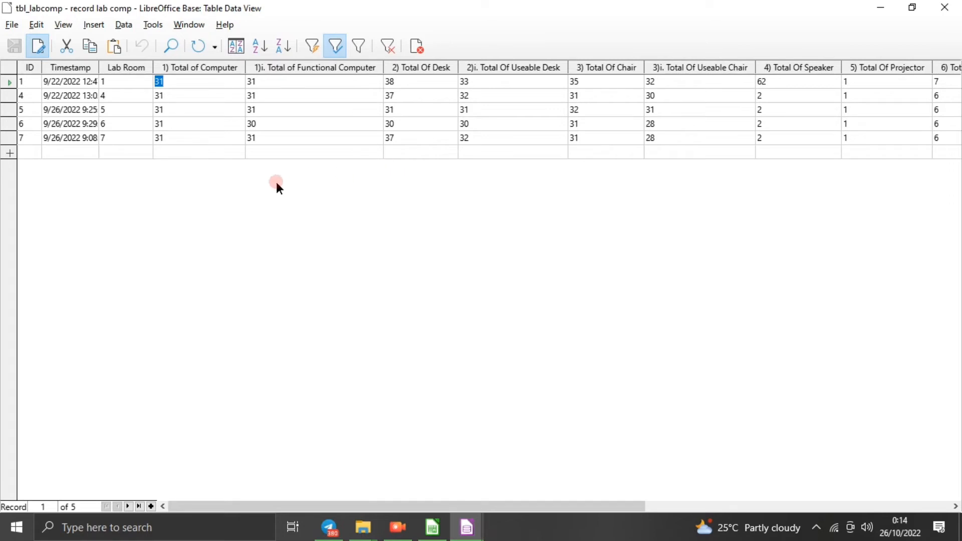
pyautogui.click(396, 47)
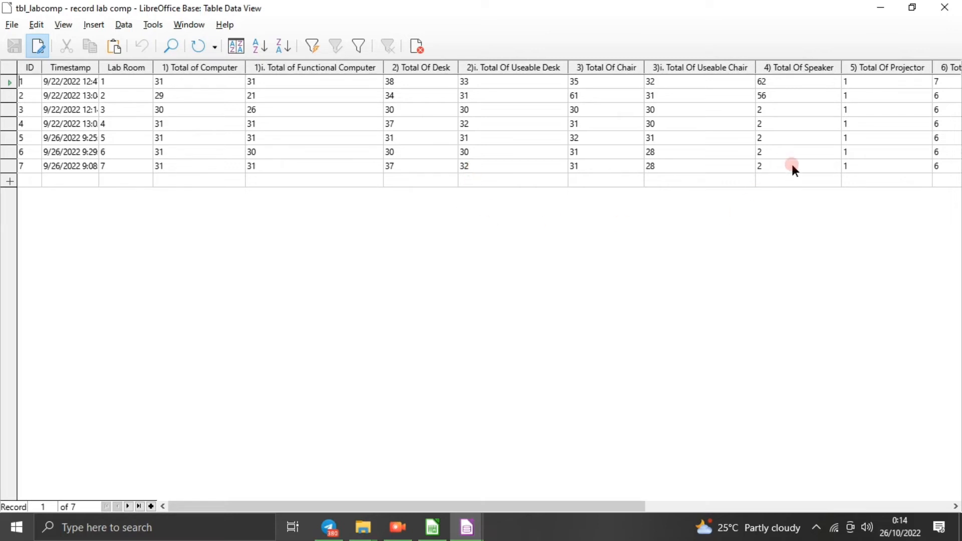
pyautogui.click(776, 109)
pyautogui.click(309, 49)
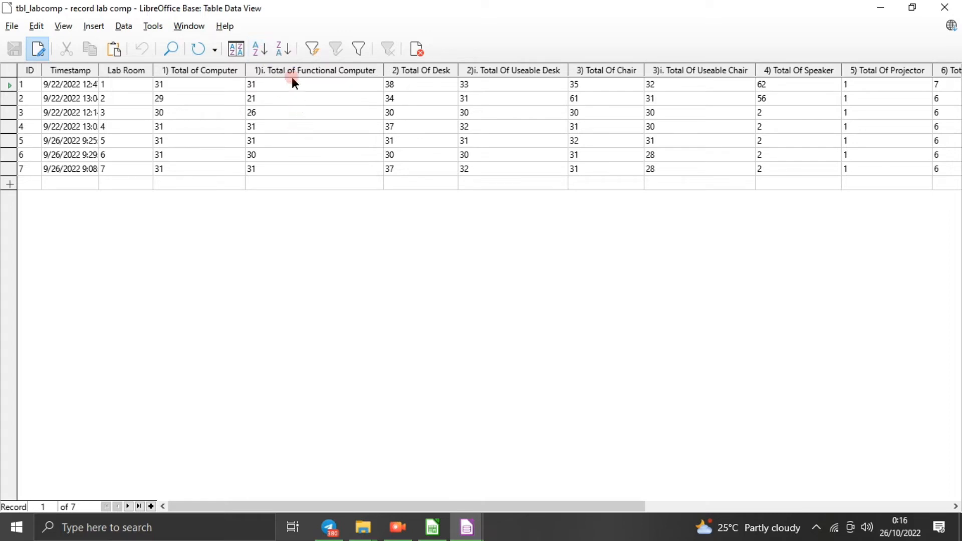
# Step: Sort the records in ascending order by total of useable desks, and reset the sort
pyautogui.click(466, 111)
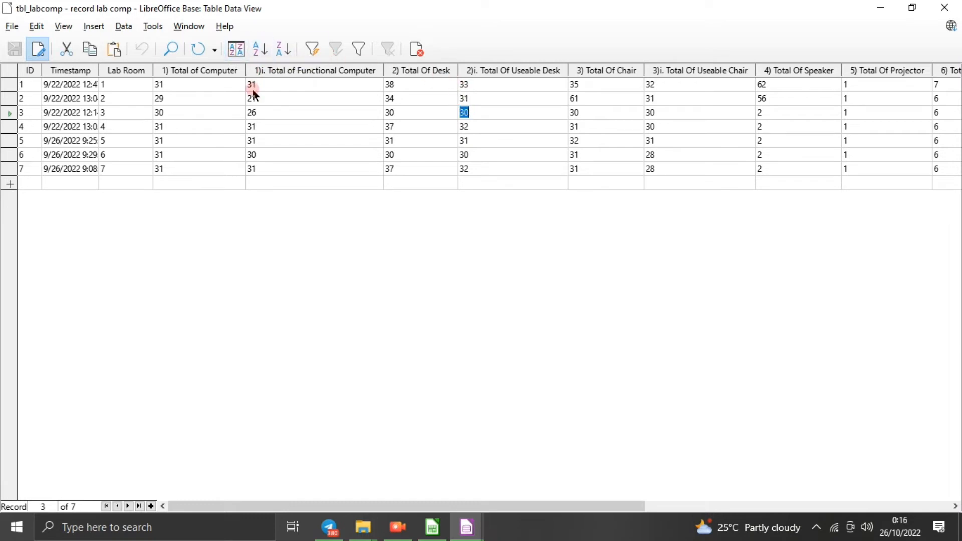
pyautogui.click(267, 46)
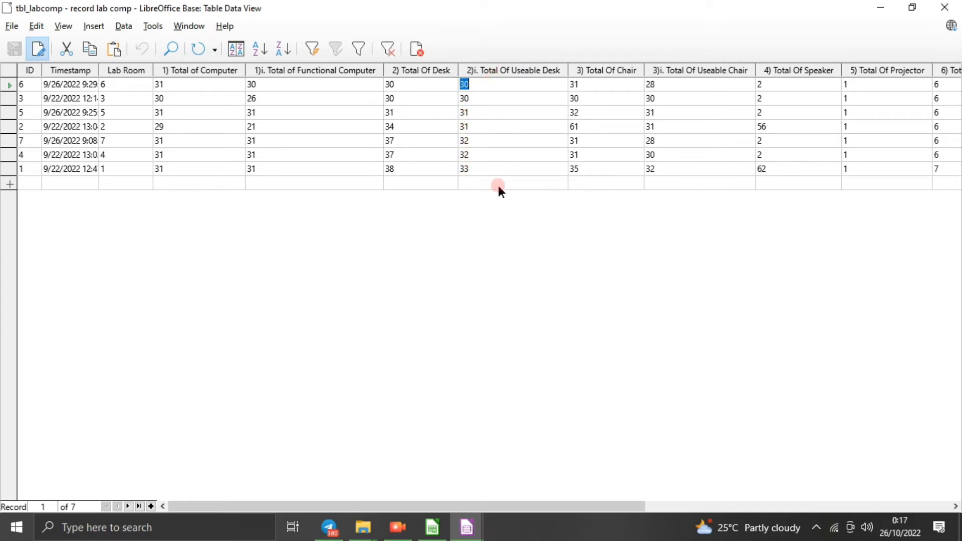
pyautogui.click(490, 80)
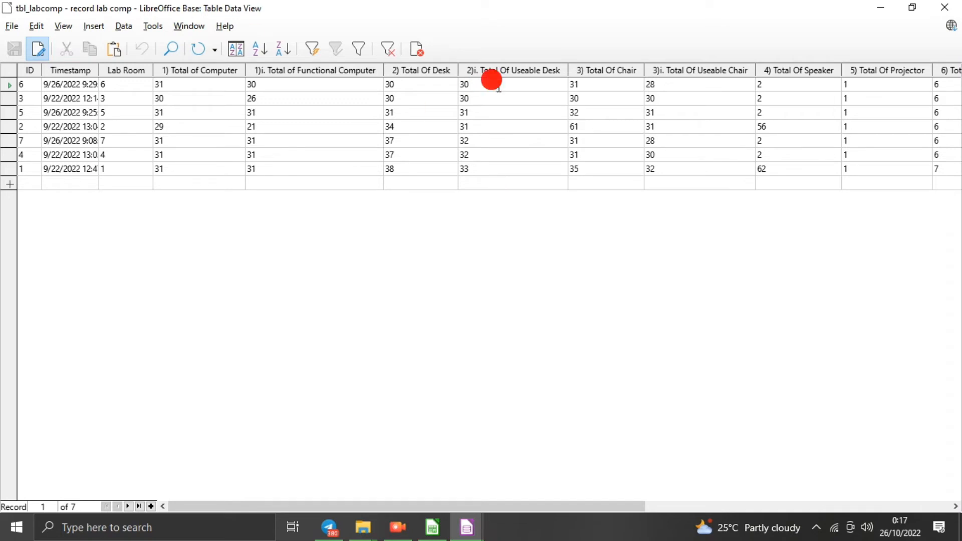
pyautogui.click(389, 56)
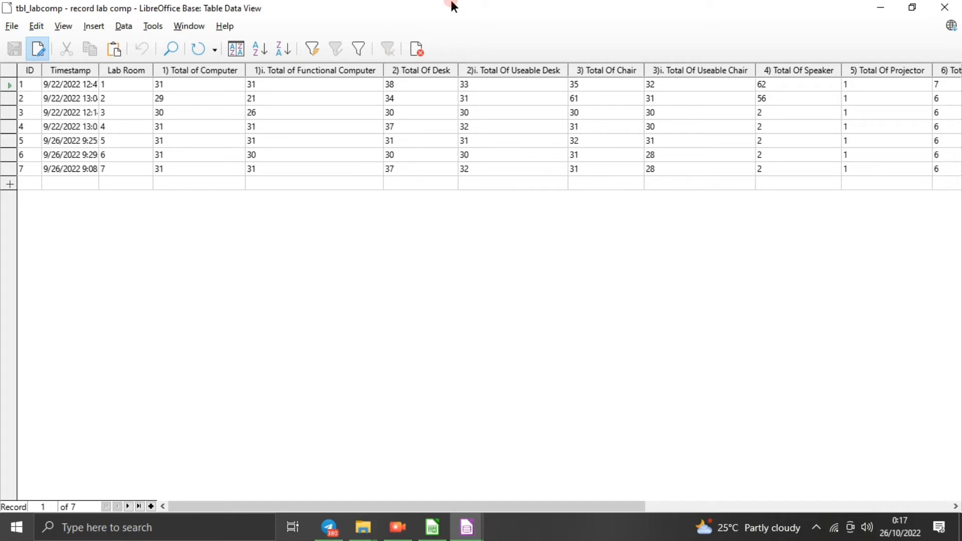
# Step: Close the table's data view and create a new query in design view with the tbl_labcomp table added
pyautogui.click(945, 7)
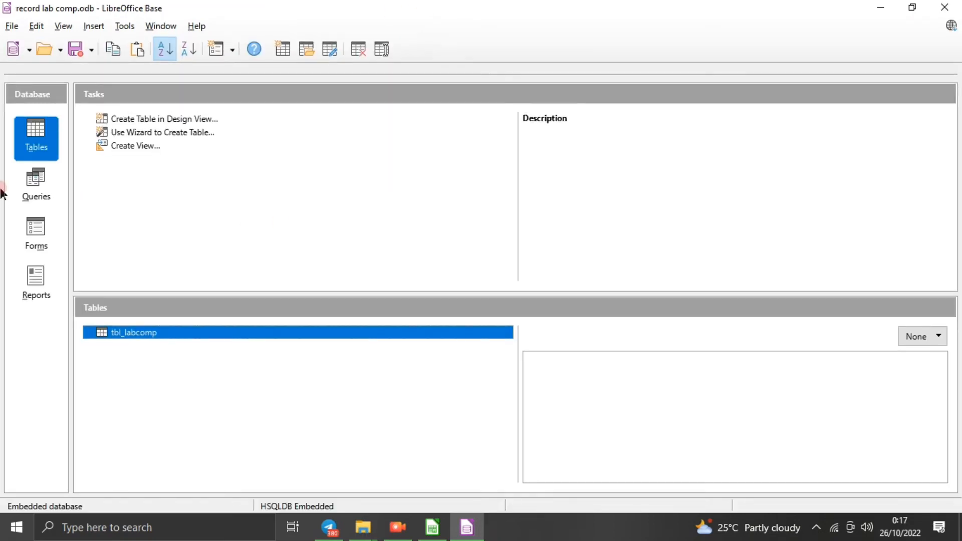
pyautogui.click(35, 186)
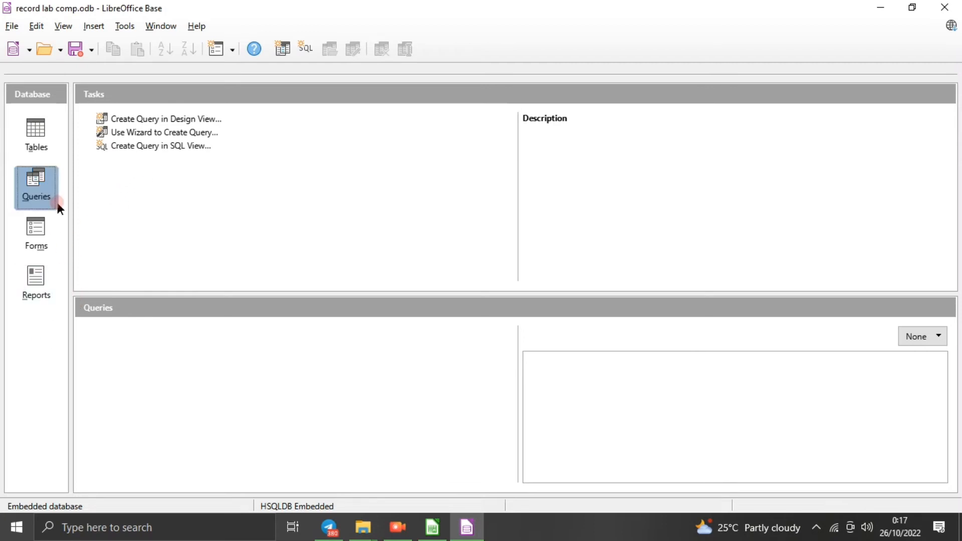
pyautogui.click(139, 123)
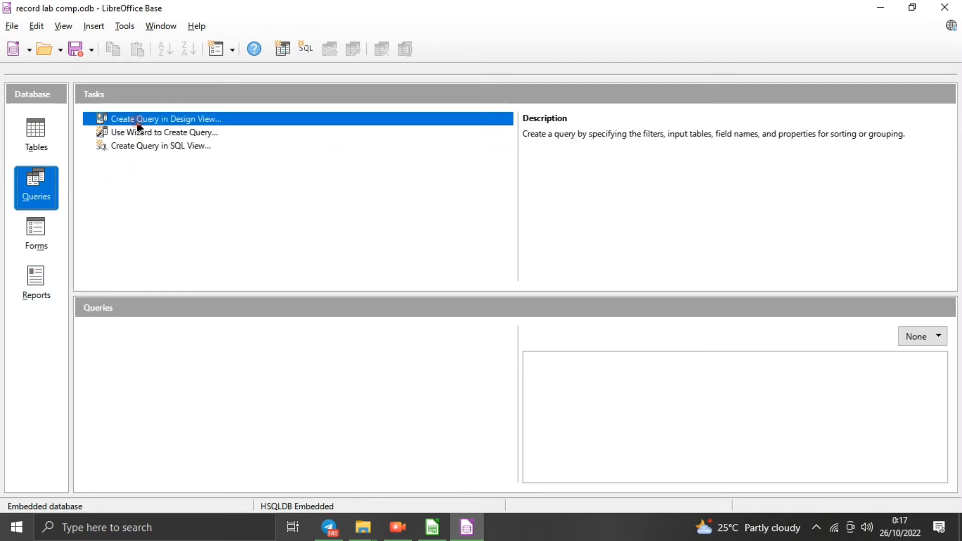
pyautogui.doubleClick(137, 124)
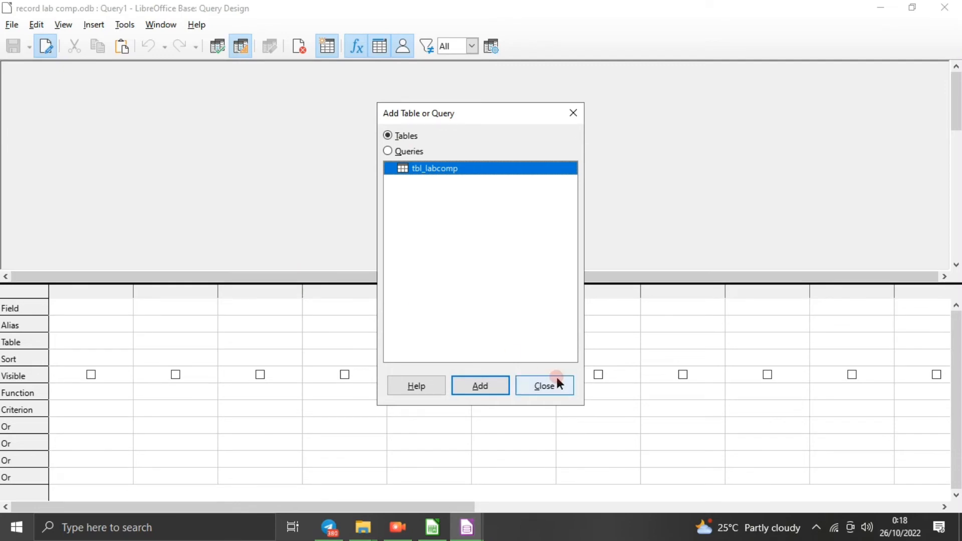
pyautogui.click(483, 387)
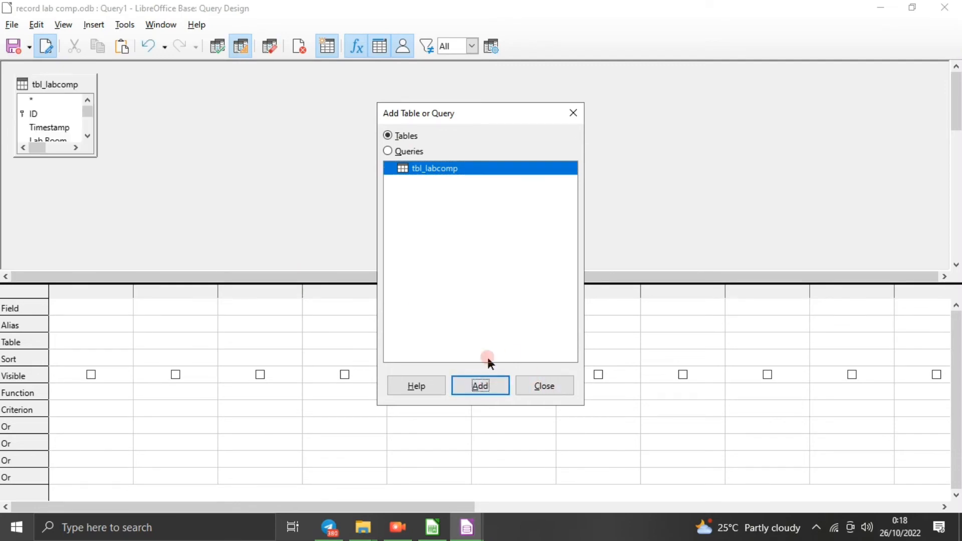
pyautogui.click(582, 113)
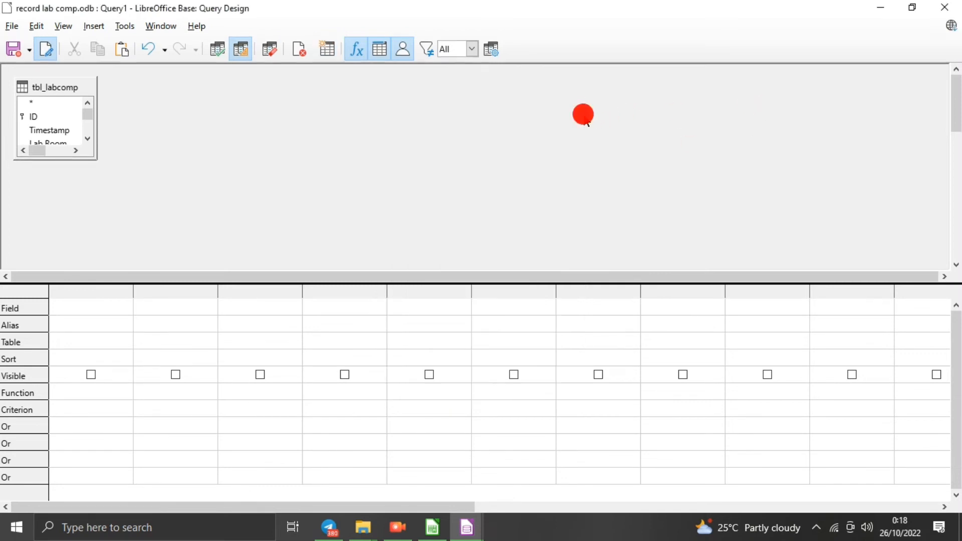
# Step: Enlarge the tbl_labcomp field list in the query design so more fields and their full names fit
pyautogui.click(248, 116)
pyautogui.moveTo(64, 158); pyautogui.dragTo(60, 240)
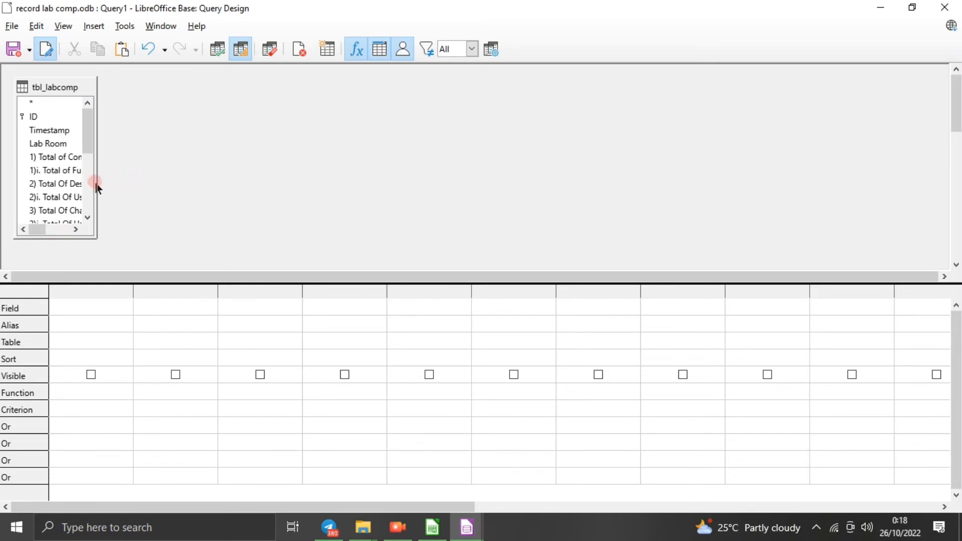
pyautogui.moveTo(95, 181); pyautogui.dragTo(295, 186)
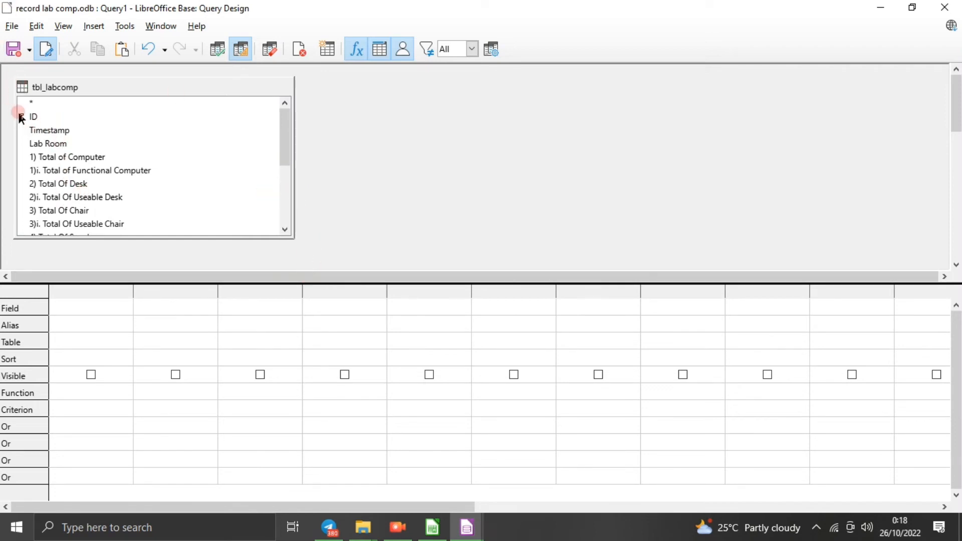
# Step: Add the ID, Lab Room, Total of Computer and Total of Functional Computer fields to the query
pyautogui.doubleClick(50, 116)
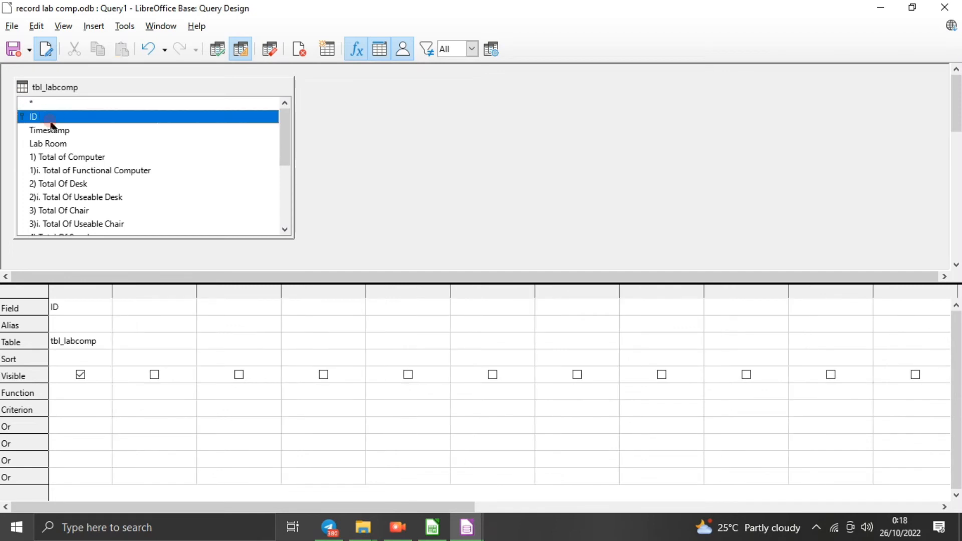
pyautogui.doubleClick(58, 144)
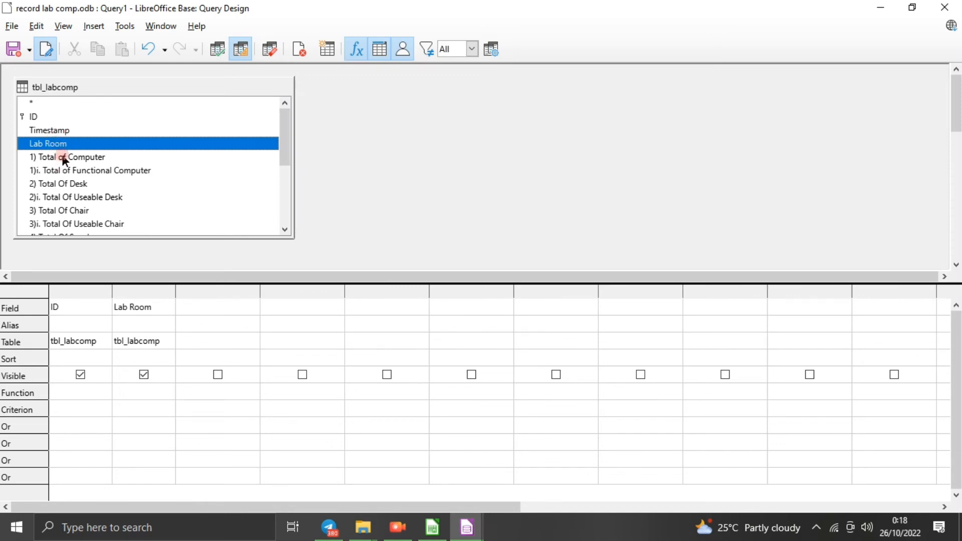
pyautogui.doubleClick(62, 157)
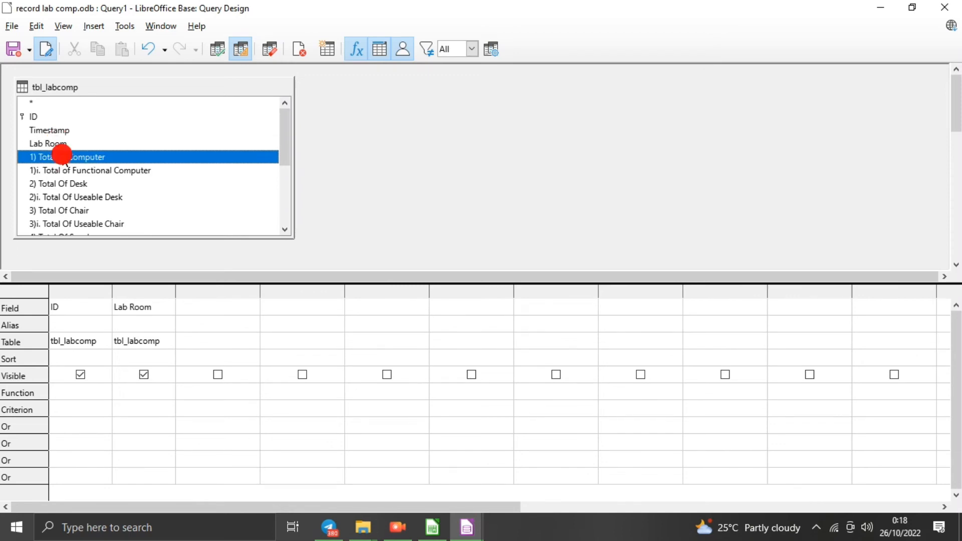
pyautogui.doubleClick(63, 171)
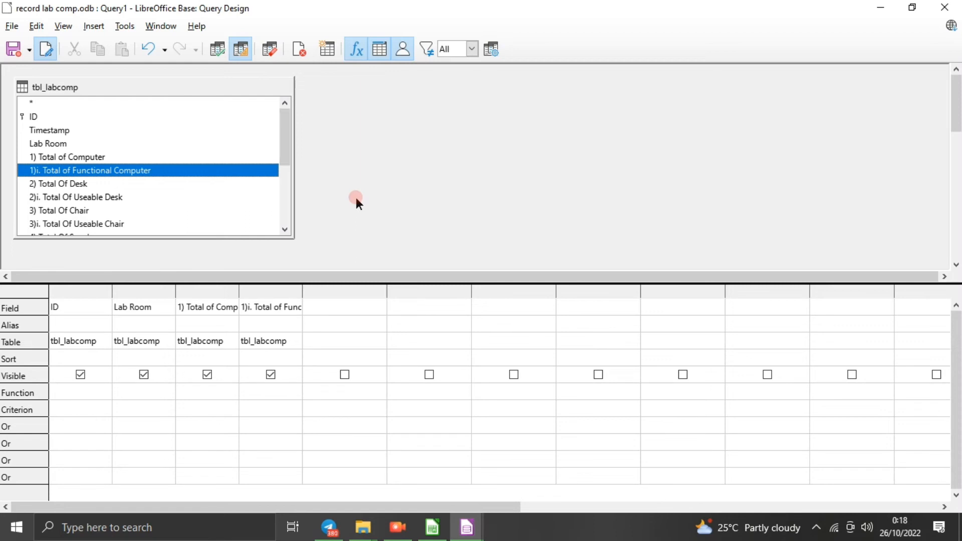
# Step: Run the query to examine the records for the four fields, and hide the results preview
pyautogui.press('F5')
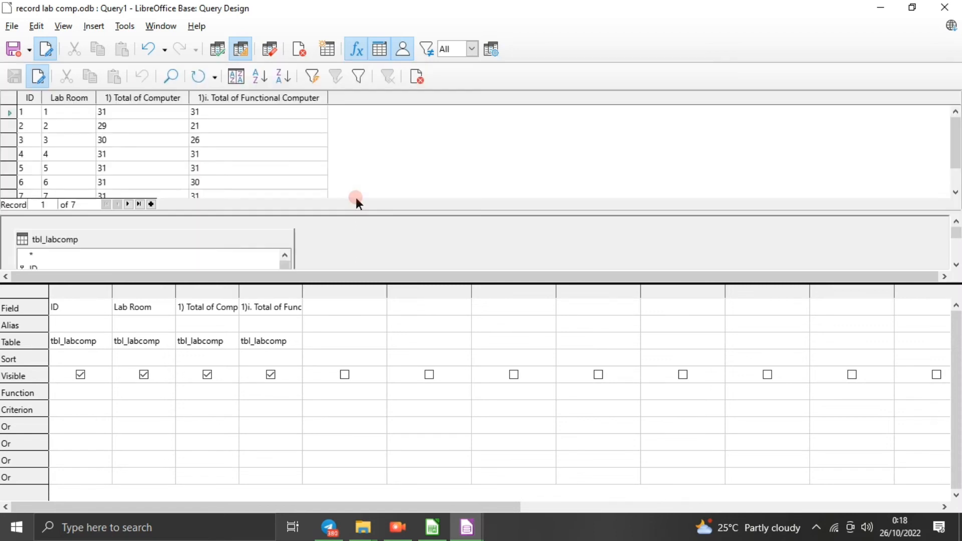
pyautogui.scroll(-1, 209, 152)
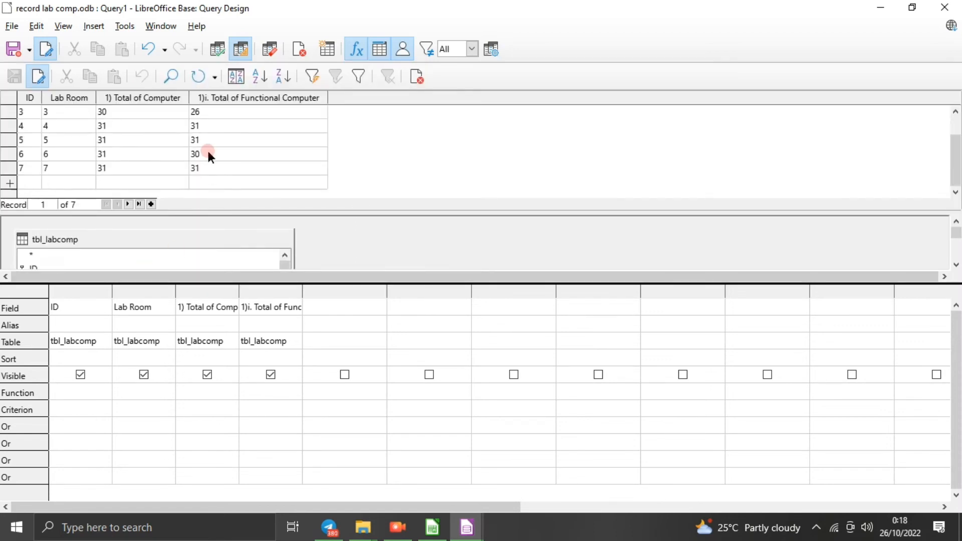
pyautogui.scroll(1, 208, 153)
pyautogui.scroll(-1, 209, 152)
pyautogui.press('F4')
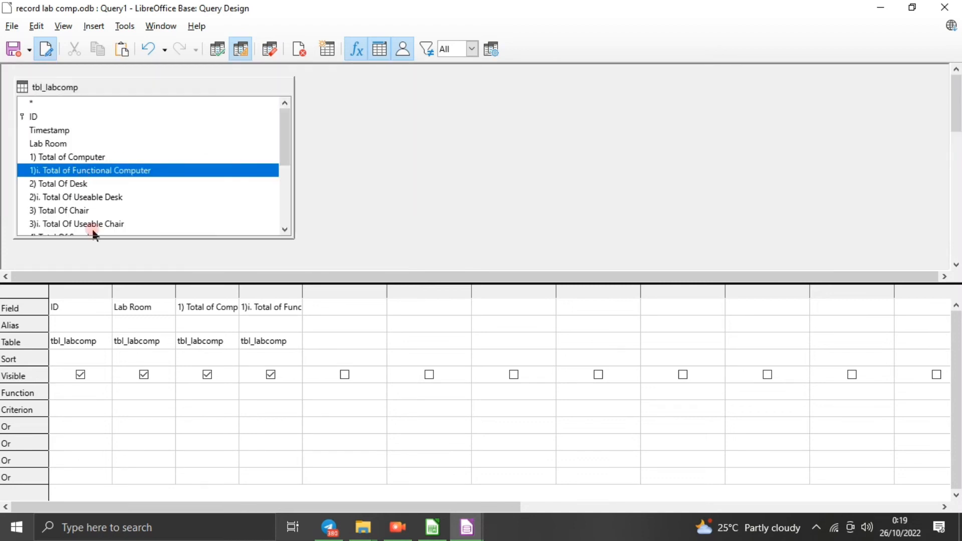
# Step: Delete the ID and Total of Functional Computer columns from the query design
pyautogui.click(59, 303)
pyautogui.rightClick(75, 290)
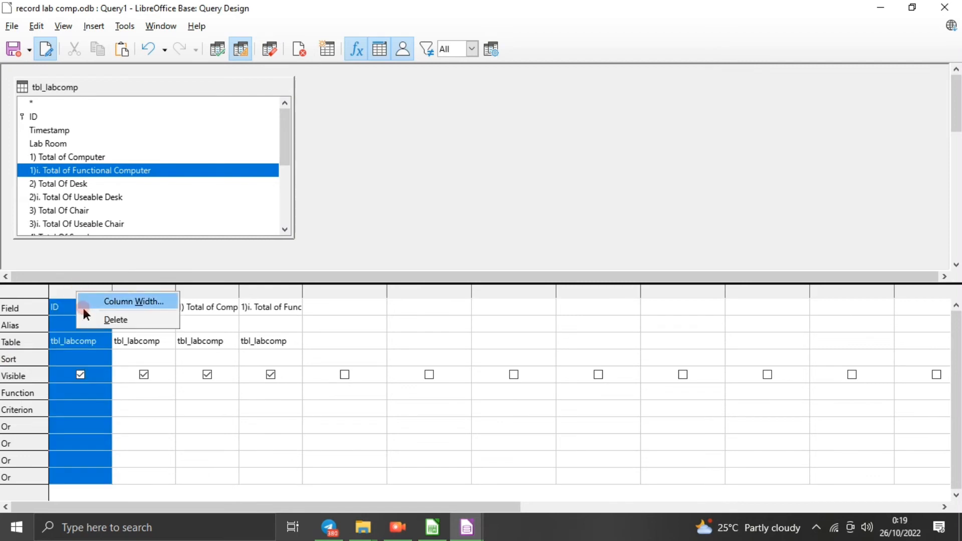
pyautogui.click(85, 318)
pyautogui.click(80, 292)
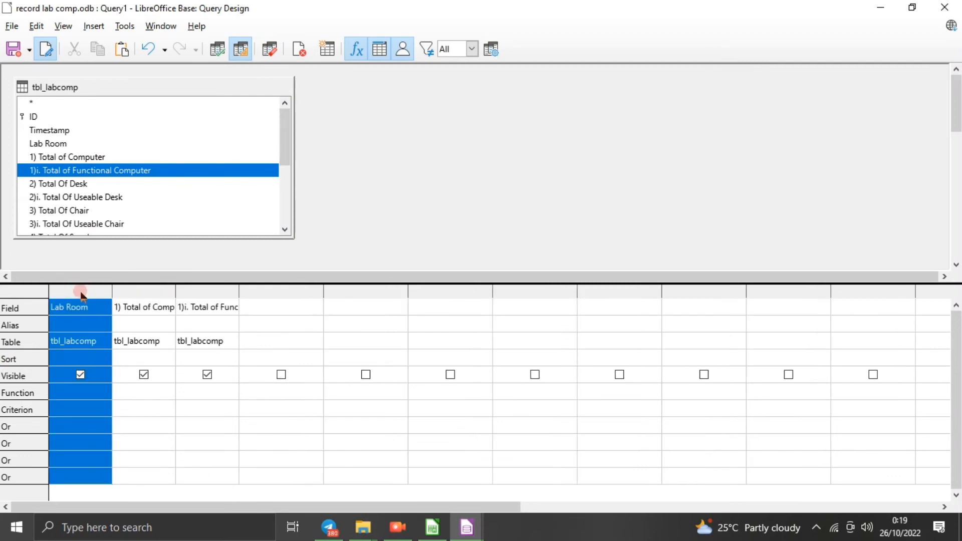
pyautogui.click(192, 290)
pyautogui.click(210, 290)
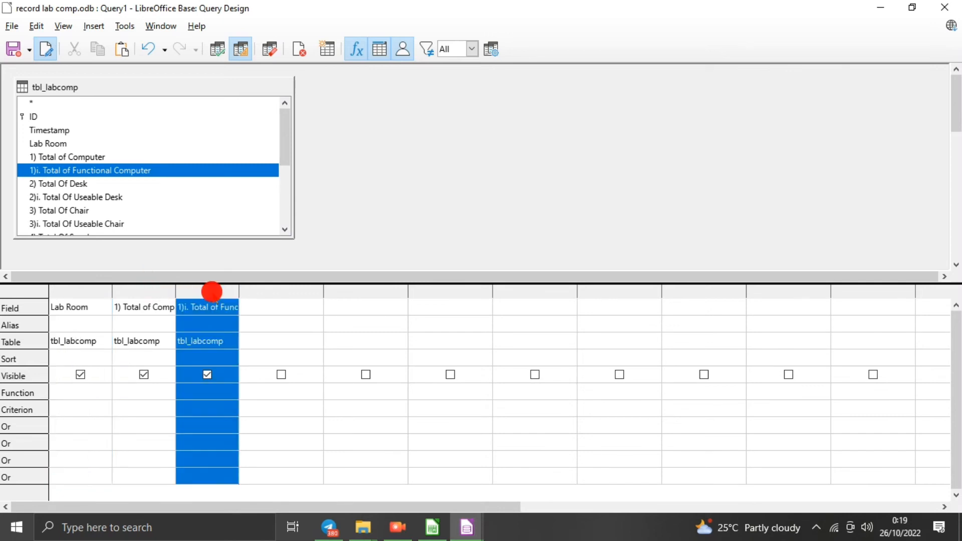
pyautogui.rightClick(206, 293)
pyautogui.click(246, 321)
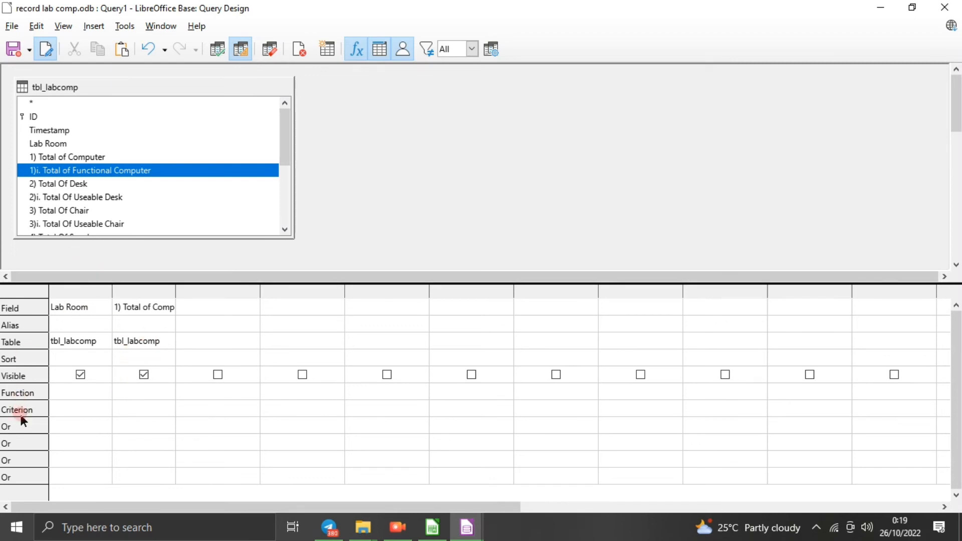
# Step: Set the Total of Computer criterion to 31 and run the query
pyautogui.click(167, 411)
pyautogui.write('31')
pyautogui.press('F5')
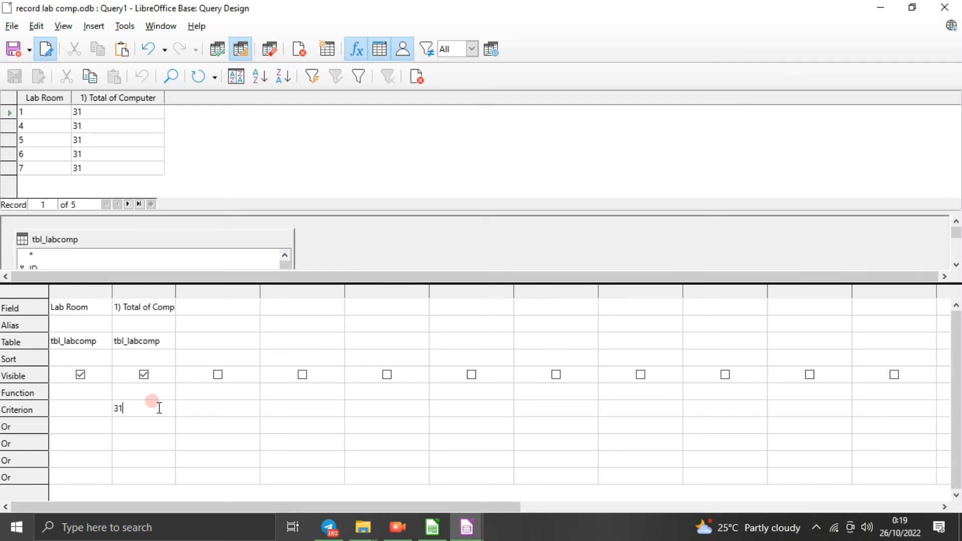
# Step: Clear the Total of Computer criterion and rerun the query to examine every lab room's computer total
pyautogui.press('BackSpace')
pyautogui.press('BackSpace')
pyautogui.press('F5')
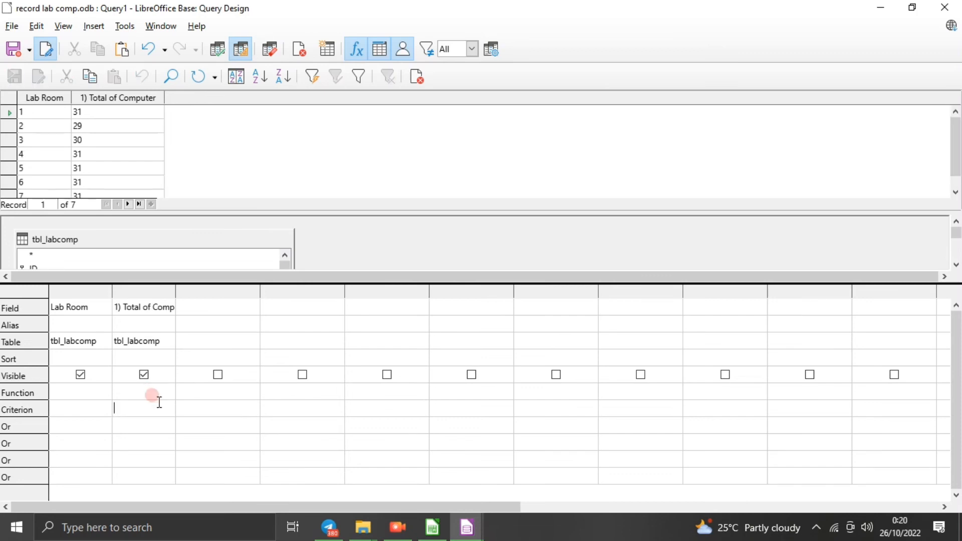
pyautogui.scroll(-1, 170, 177)
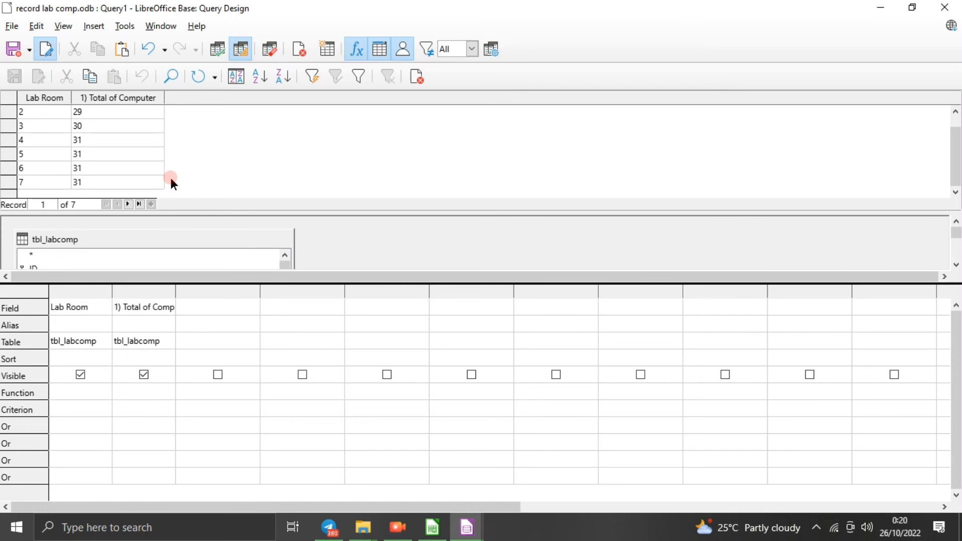
pyautogui.scroll(1, 171, 177)
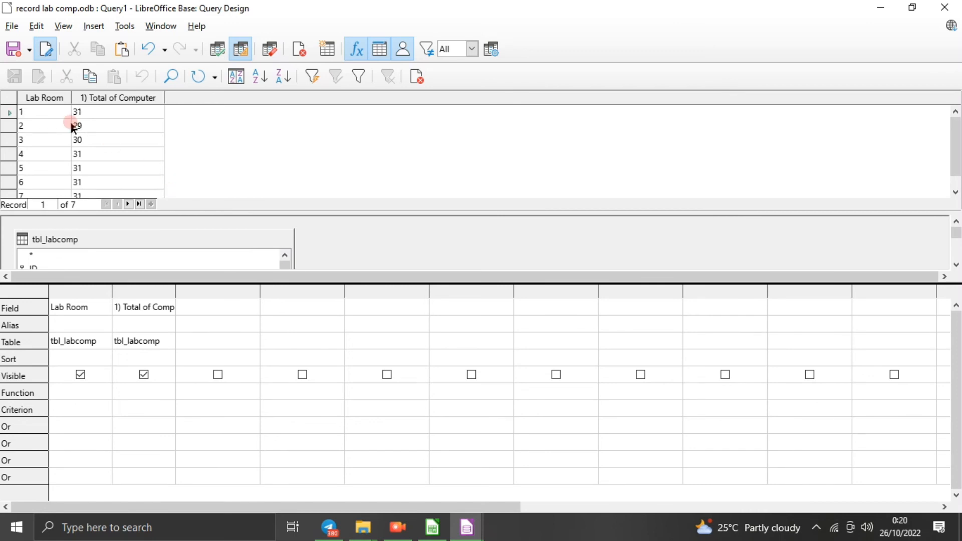
pyautogui.scroll(-1, 75, 128)
pyautogui.scroll(1, 74, 127)
pyautogui.scroll(-1, 73, 127)
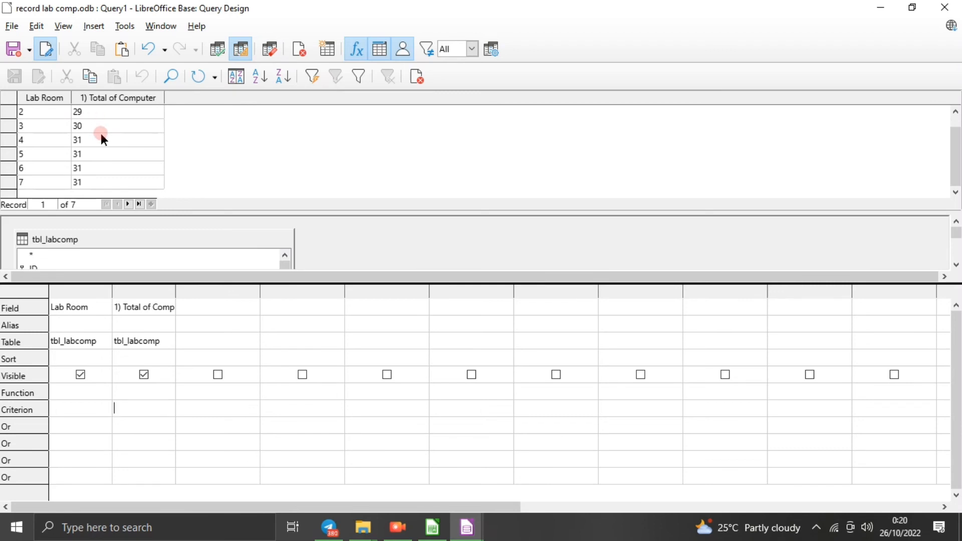
# Step: Shrink the results preview and delete the Lab Room and Total of Computer columns from the query design
pyautogui.moveTo(374, 210); pyautogui.dragTo(354, 169)
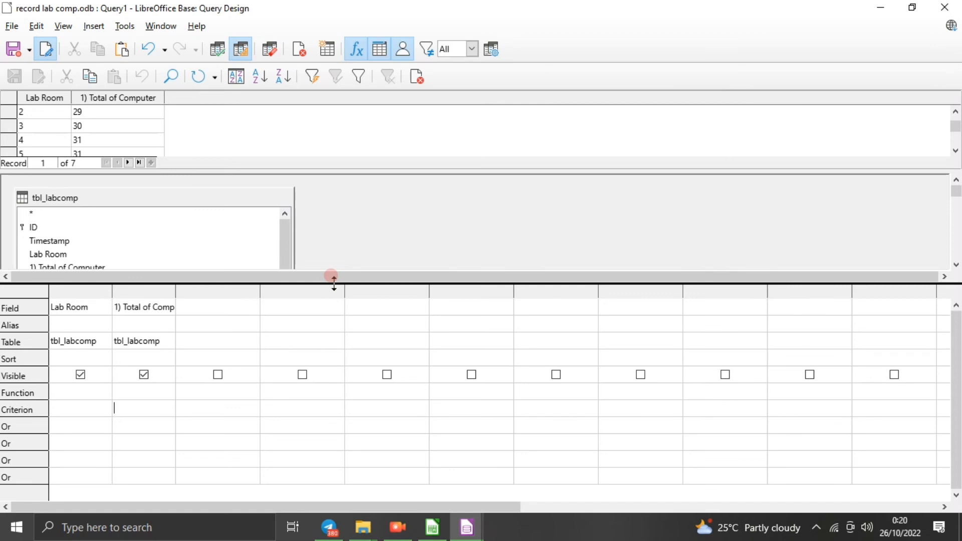
pyautogui.click(68, 291)
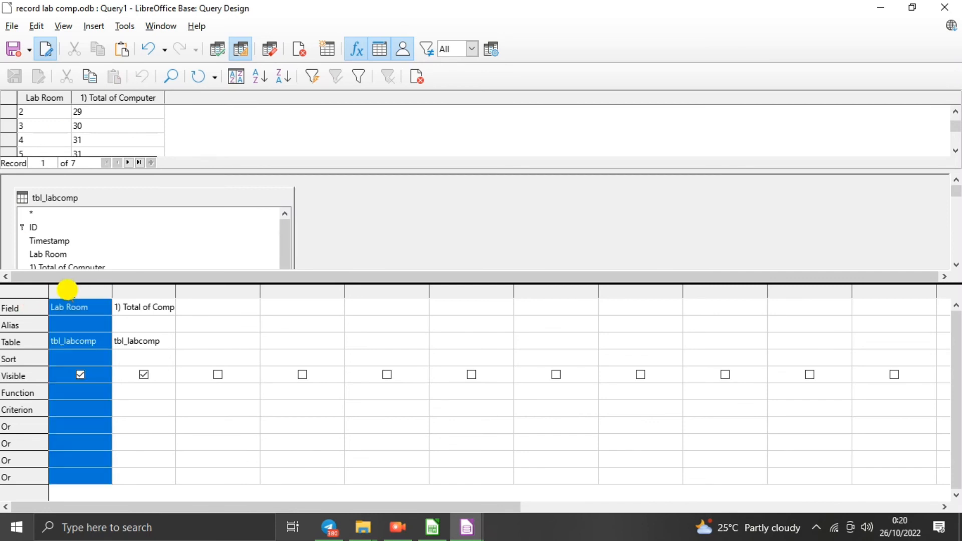
pyautogui.rightClick(69, 292)
pyautogui.click(86, 316)
pyautogui.click(88, 290)
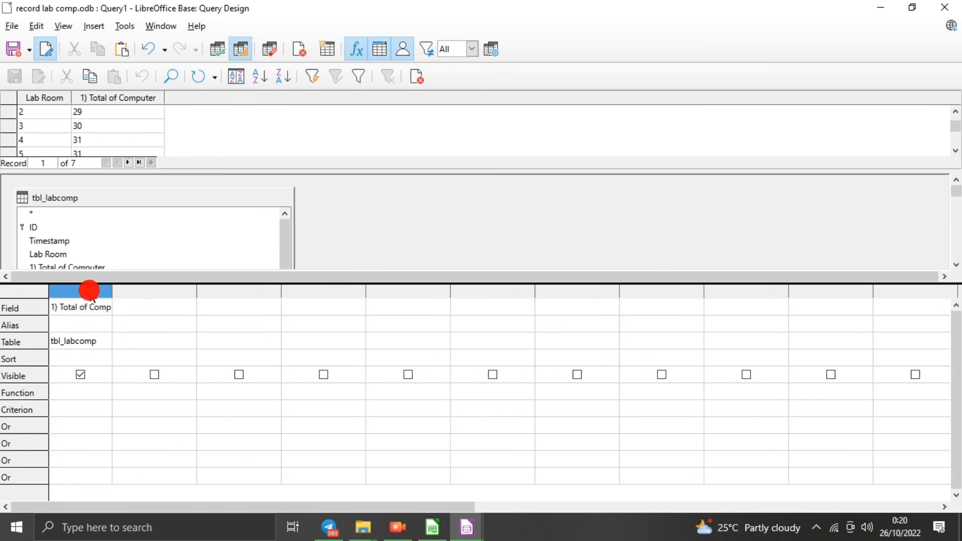
pyautogui.rightClick(88, 292)
pyautogui.click(101, 316)
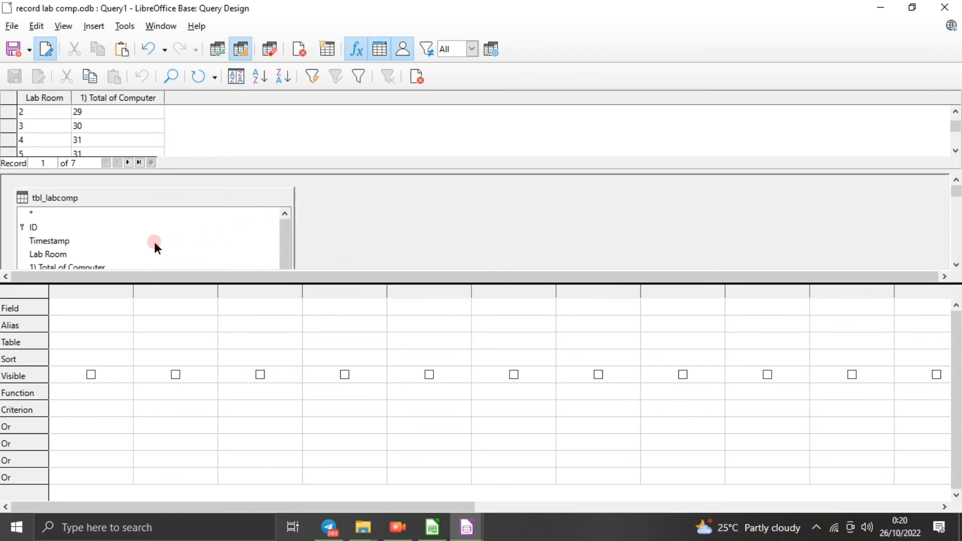
pyautogui.click(151, 227)
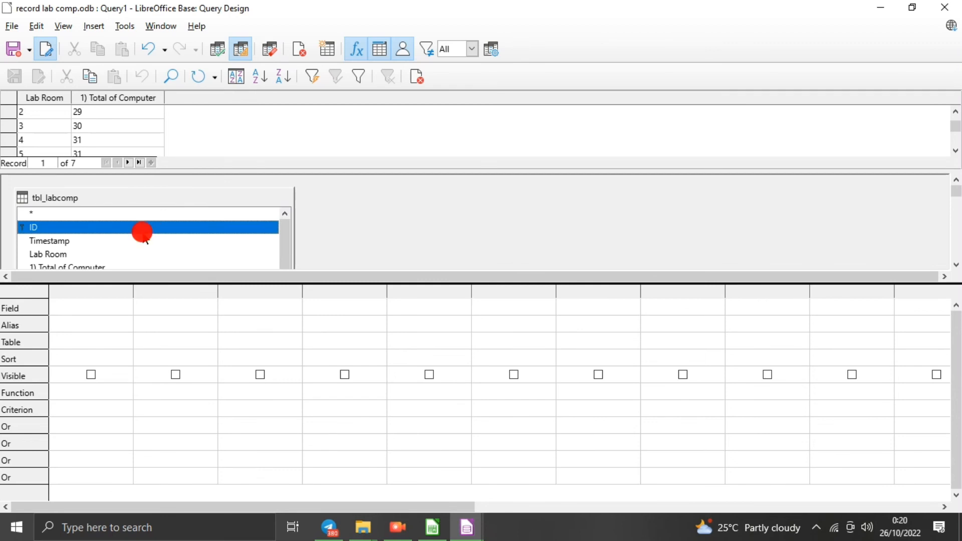
pyautogui.doubleClick(143, 232)
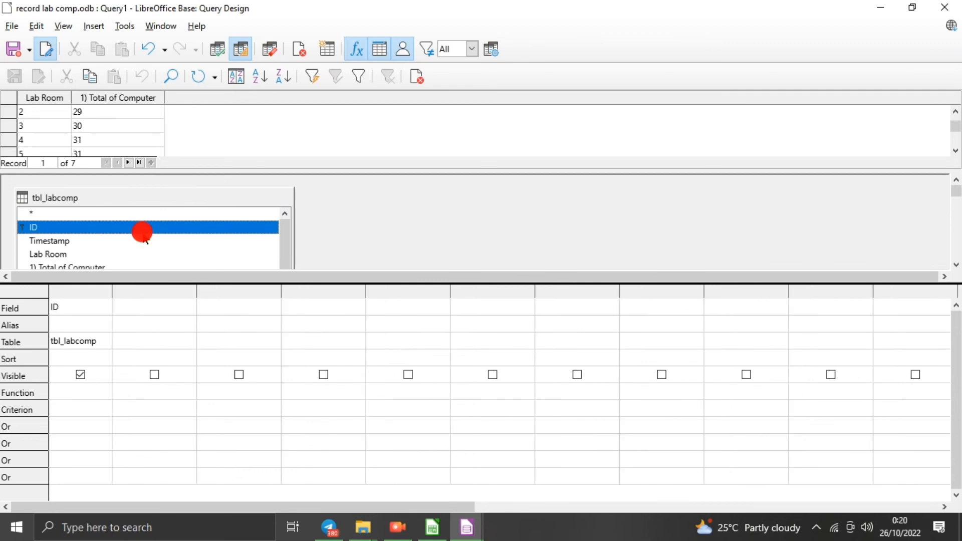
pyautogui.rightClick(66, 294)
pyautogui.click(79, 324)
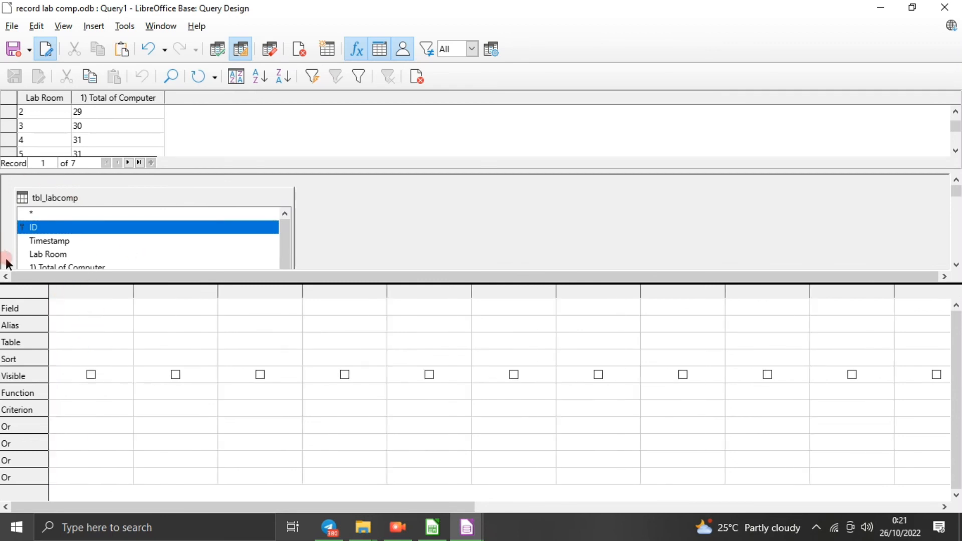
# Step: Add all tbl_labcomp fields through the single * entry and run the query to preview its records
pyautogui.doubleClick(34, 213)
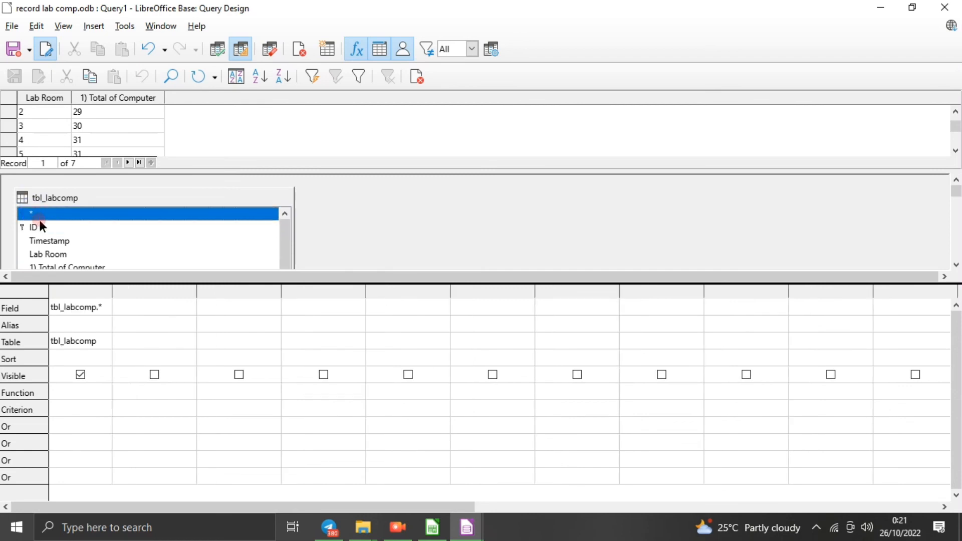
pyautogui.press('F5')
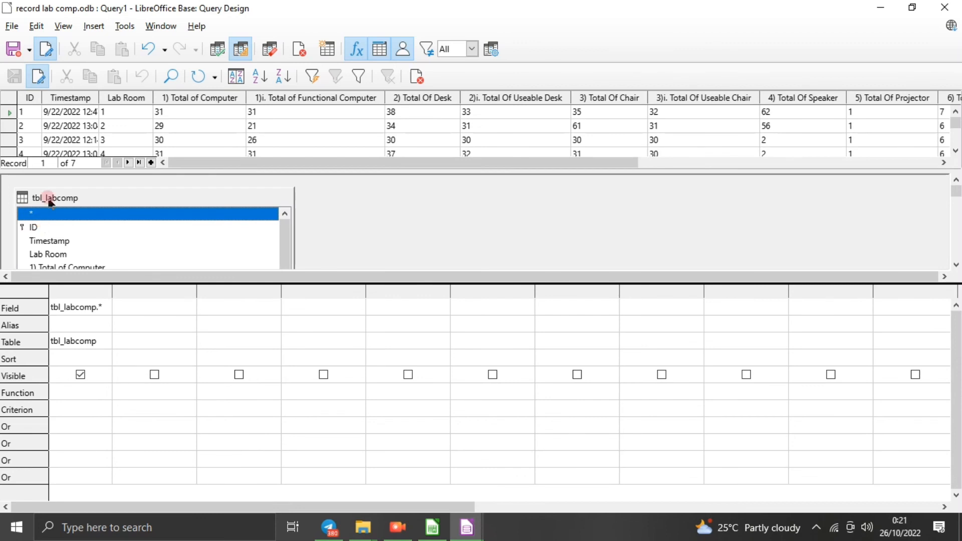
pyautogui.click(364, 112)
pyautogui.moveTo(522, 160); pyautogui.dragTo(182, 192)
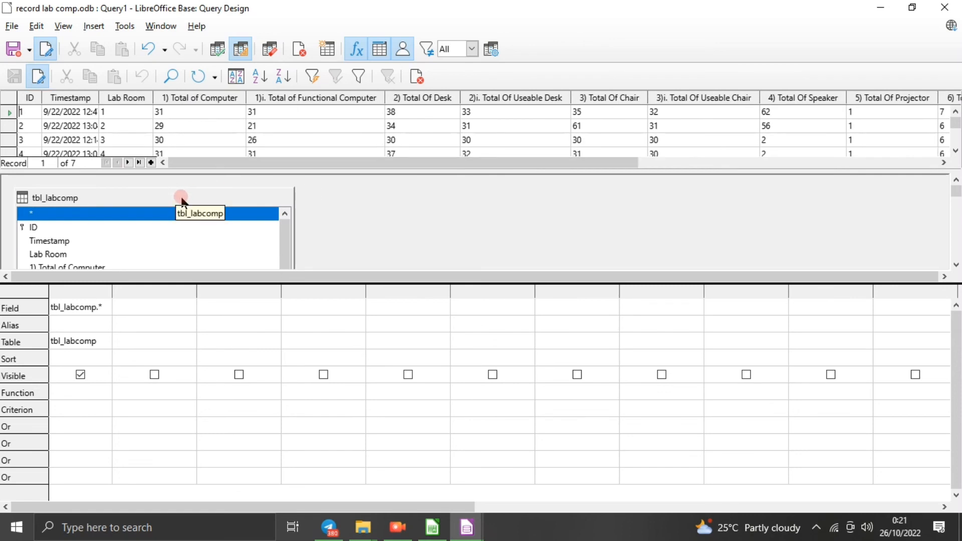
# Step: Close the results preview and delete the tbl_labcomp.* column from the query design
pyautogui.press('F4')
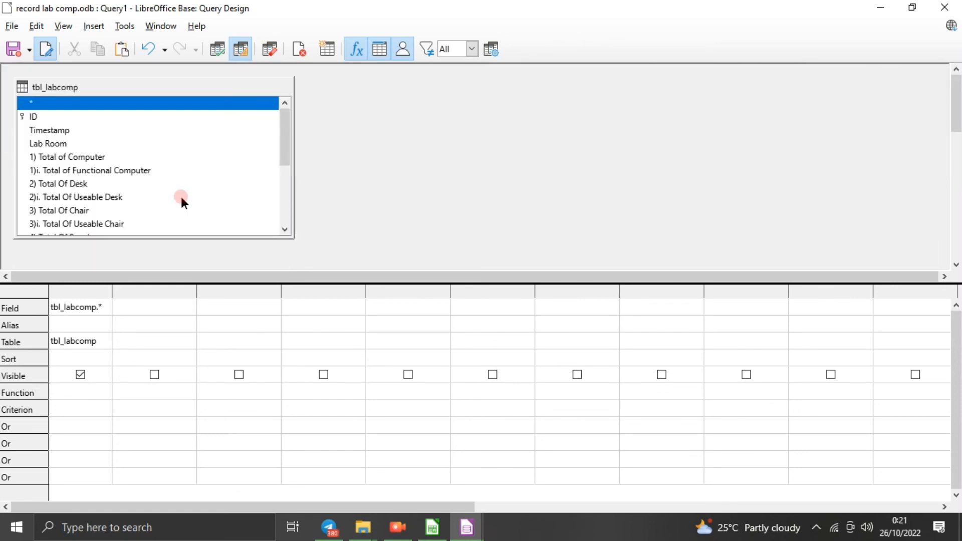
pyautogui.click(59, 293)
pyautogui.rightClick(59, 293)
pyautogui.click(97, 320)
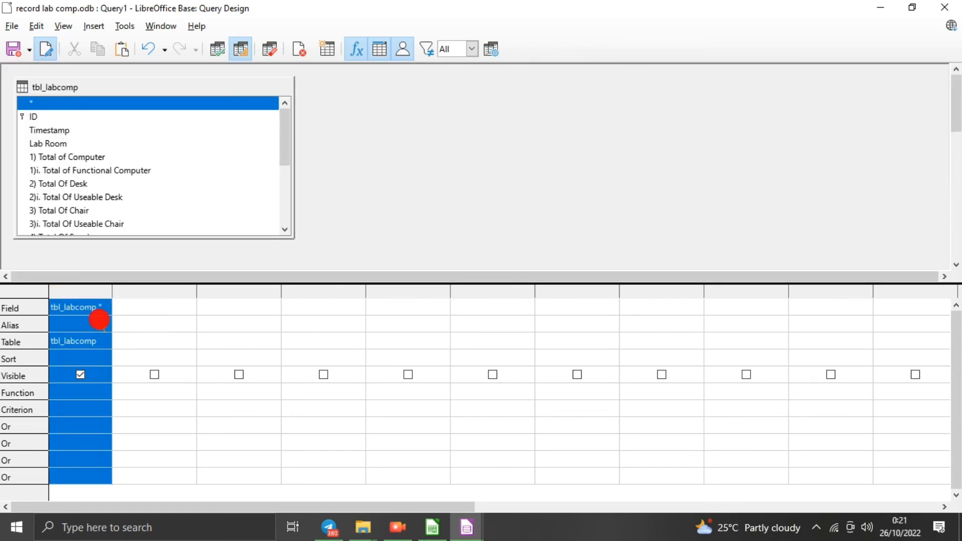
# Step: Add the ID, Timestamp, Lab Room, Total of Computer and Total of Functional Computer fields to the query design
pyautogui.doubleClick(75, 116)
pyautogui.doubleClick(71, 130)
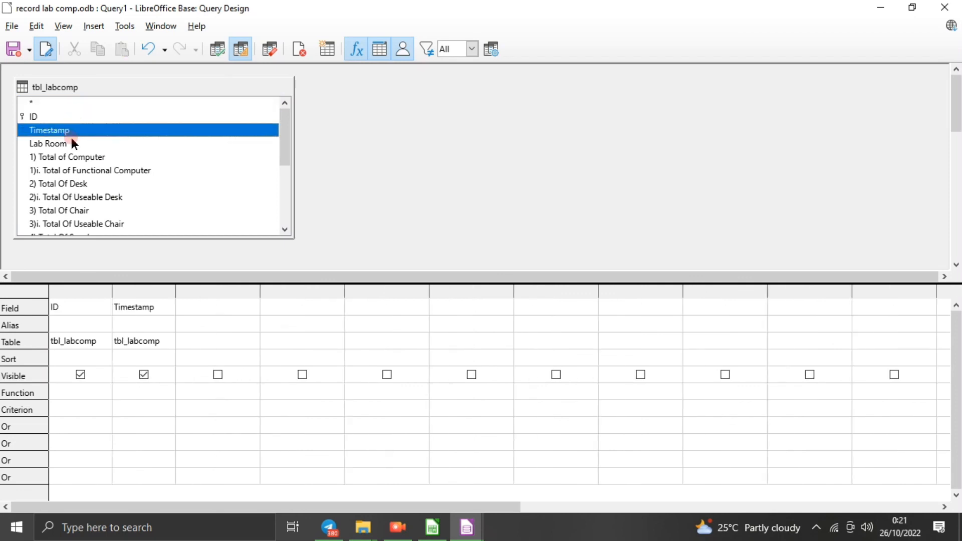
pyautogui.click(71, 143)
pyautogui.doubleClick(71, 143)
pyautogui.doubleClick(71, 157)
pyautogui.doubleClick(72, 170)
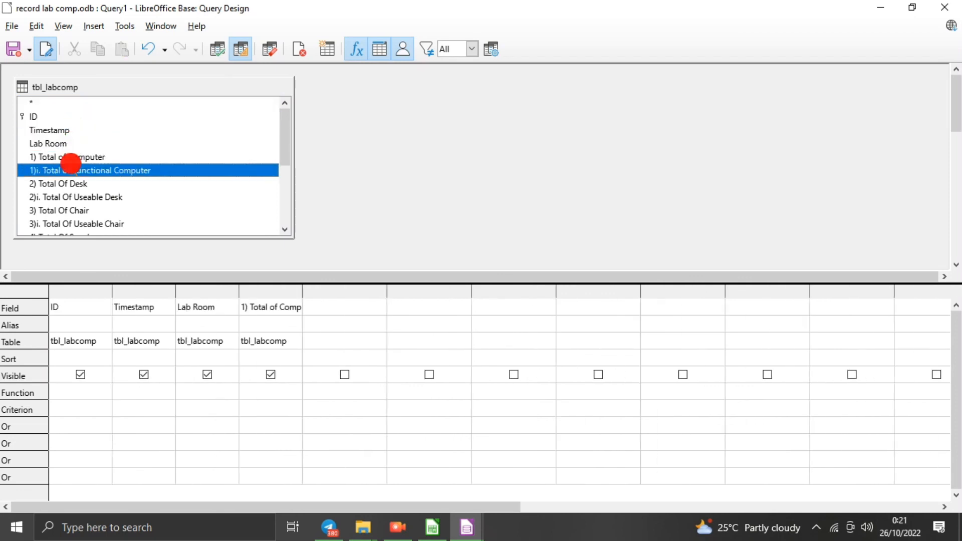
# Step: Add the Total Of Desk, Total Of Useable Desk, Total Of Chair and Total Of Useable Chair fields to the query
pyautogui.doubleClick(72, 183)
pyautogui.doubleClick(74, 197)
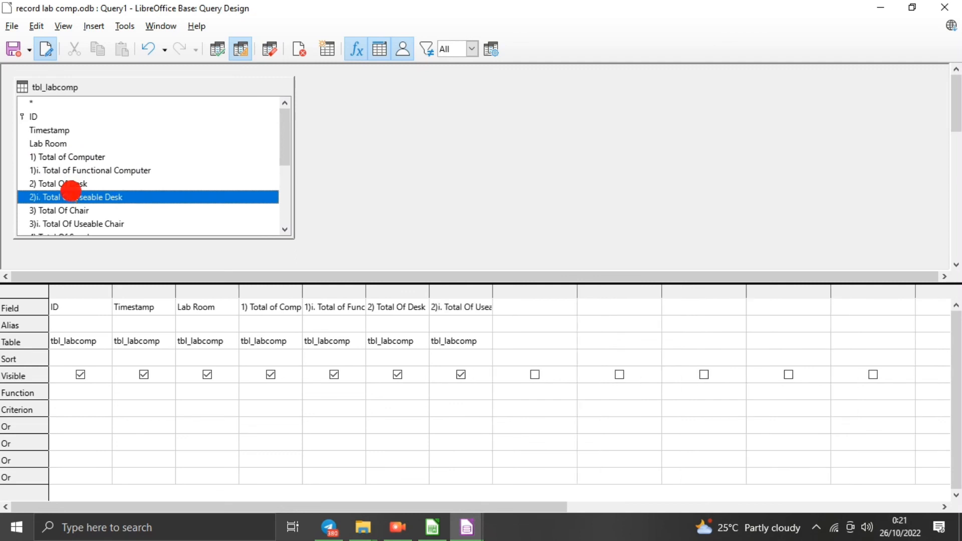
pyautogui.doubleClick(74, 210)
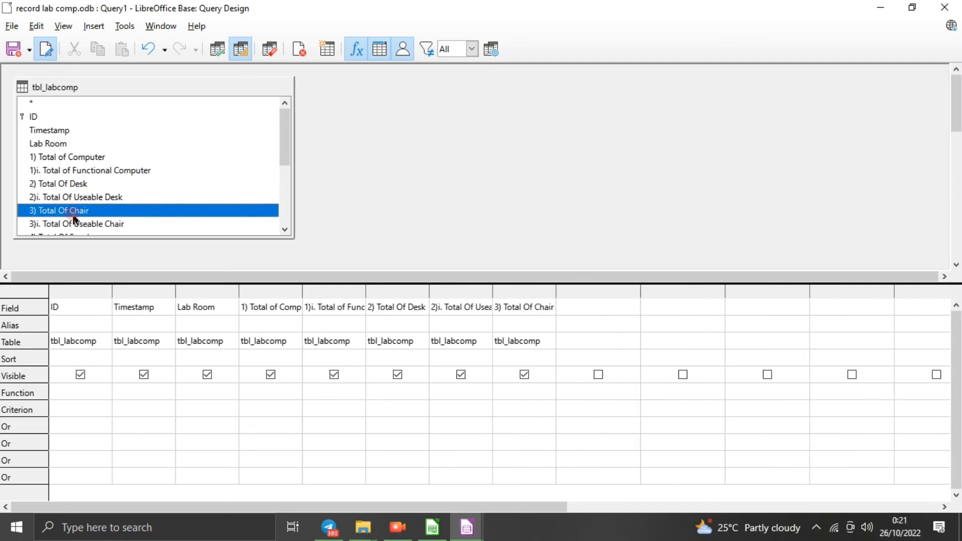
pyautogui.doubleClick(79, 220)
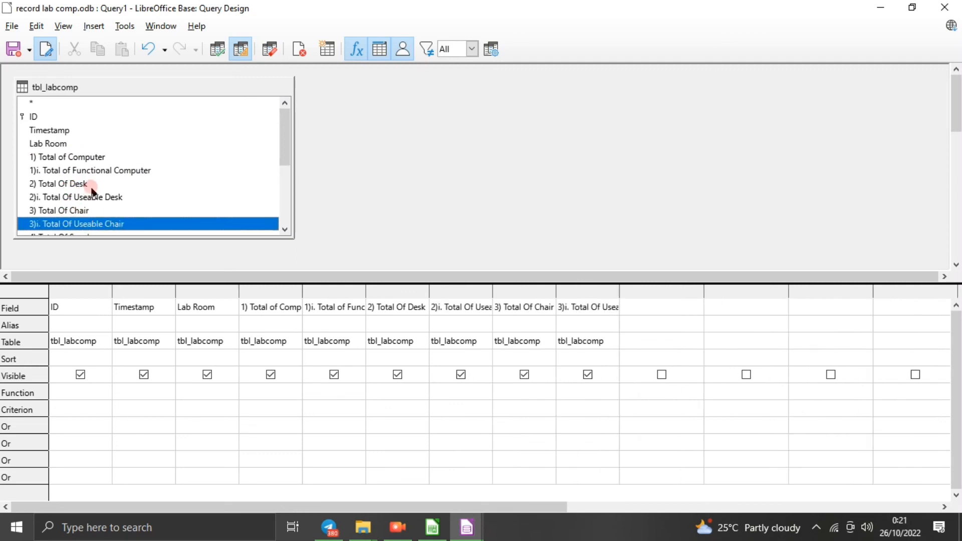
# Step: Add the Speaker, Projector, Wall Fan, Functional Wall Fan, Whiteboard and Shelf total fields to the query
pyautogui.scroll(-2, 92, 193)
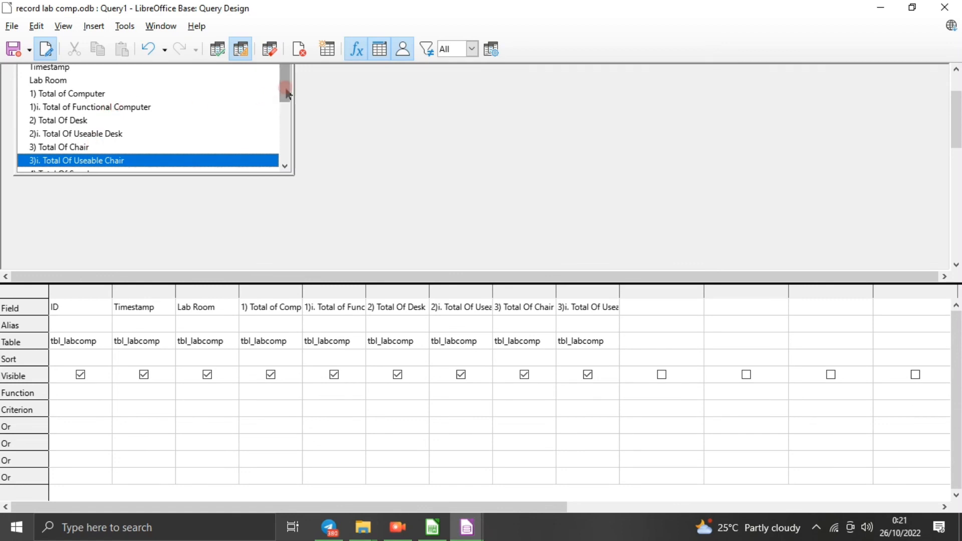
pyautogui.scroll(-3, 94, 92)
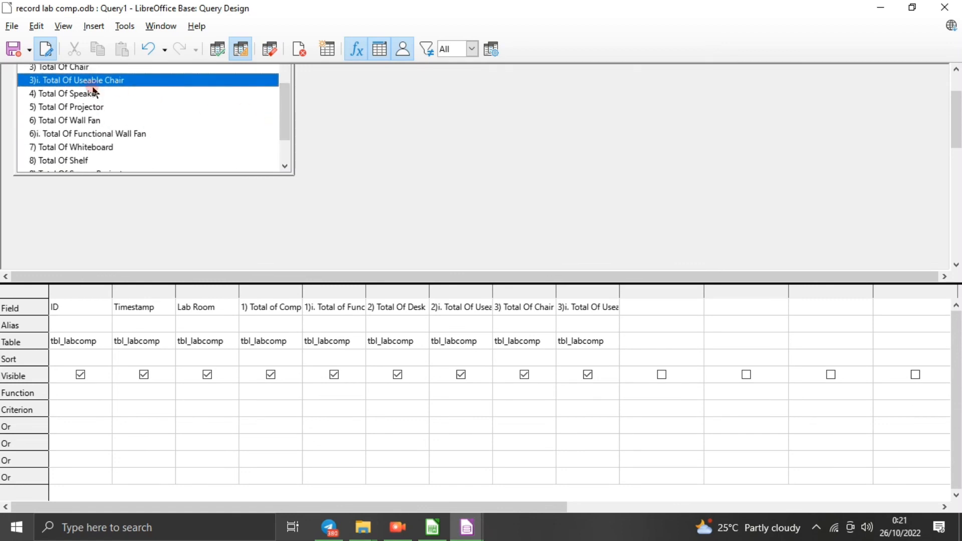
pyautogui.doubleClick(85, 94)
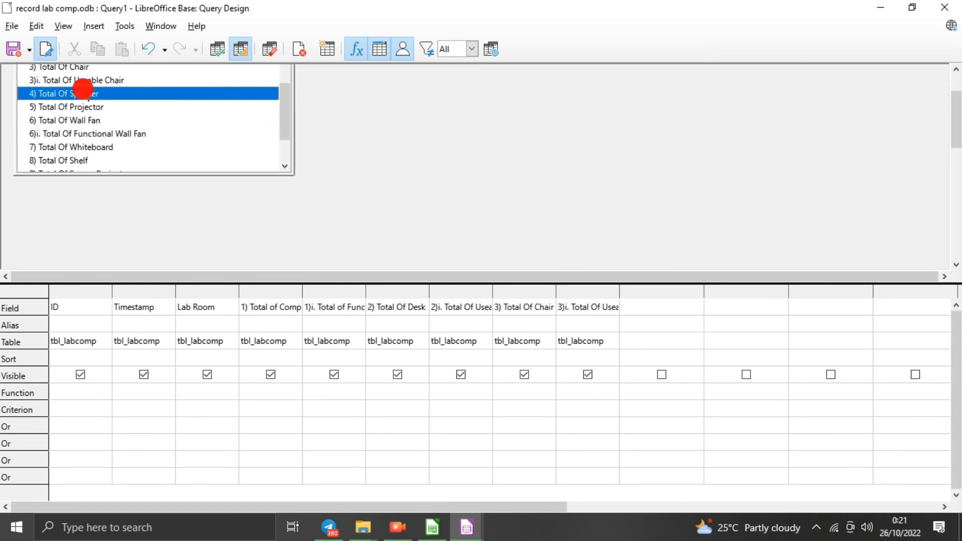
pyautogui.doubleClick(81, 106)
pyautogui.doubleClick(82, 123)
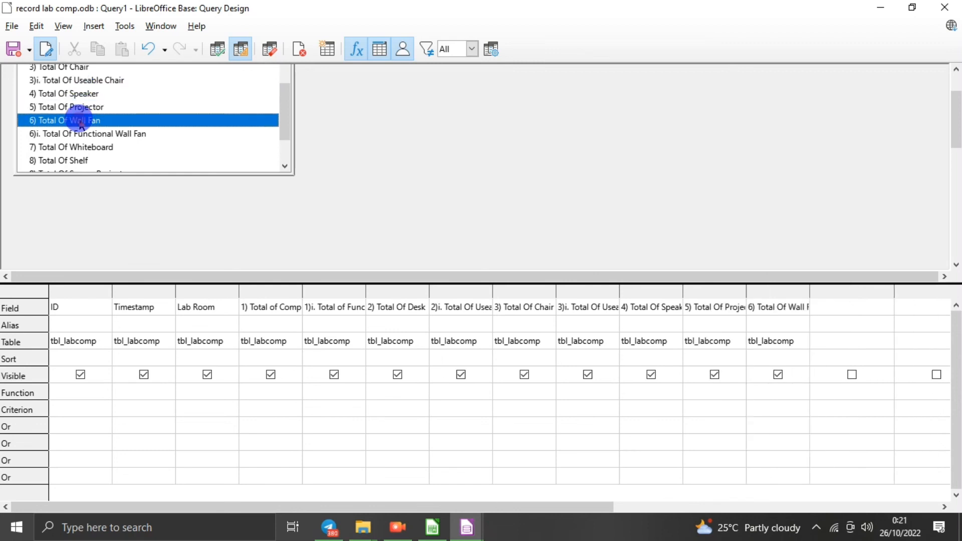
pyautogui.doubleClick(78, 133)
pyautogui.doubleClick(78, 147)
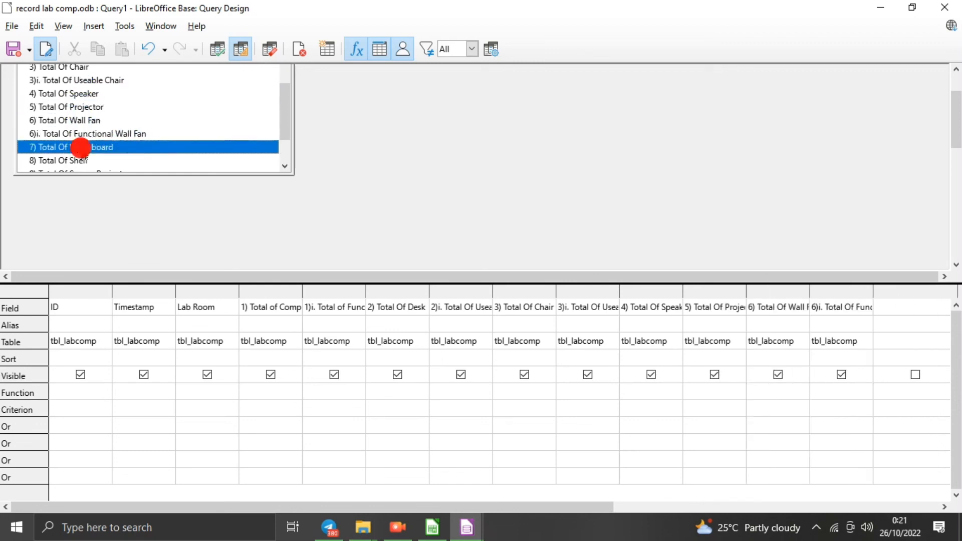
pyautogui.doubleClick(80, 160)
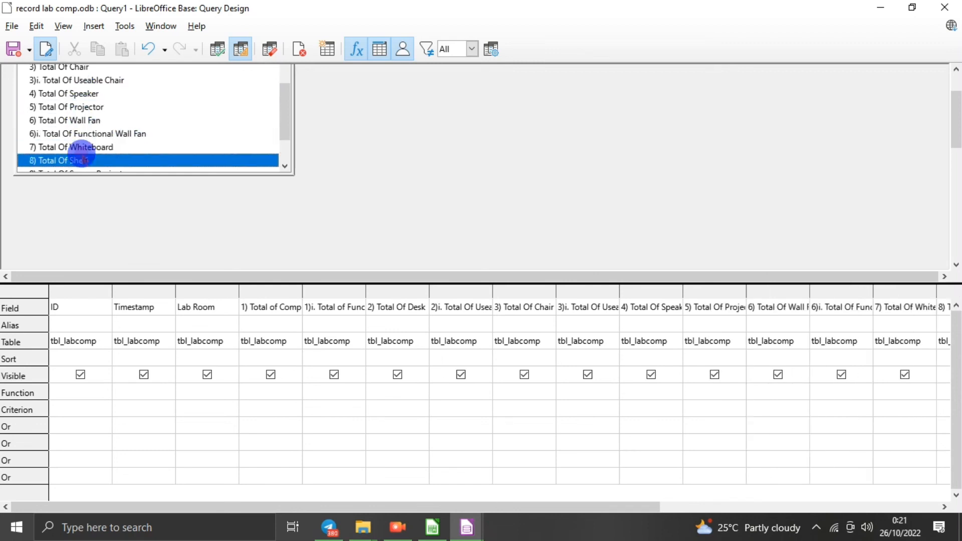
# Step: Add the Total Of Screen Projector and Types Of Computer Brand fields to the query
pyautogui.click(285, 167)
pyautogui.click(286, 167)
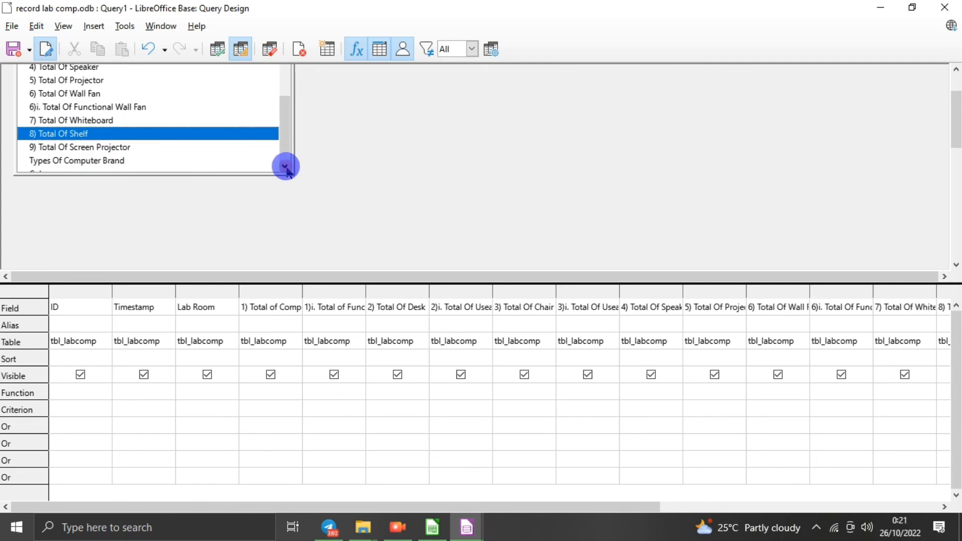
pyautogui.click(285, 166)
pyautogui.click(117, 133)
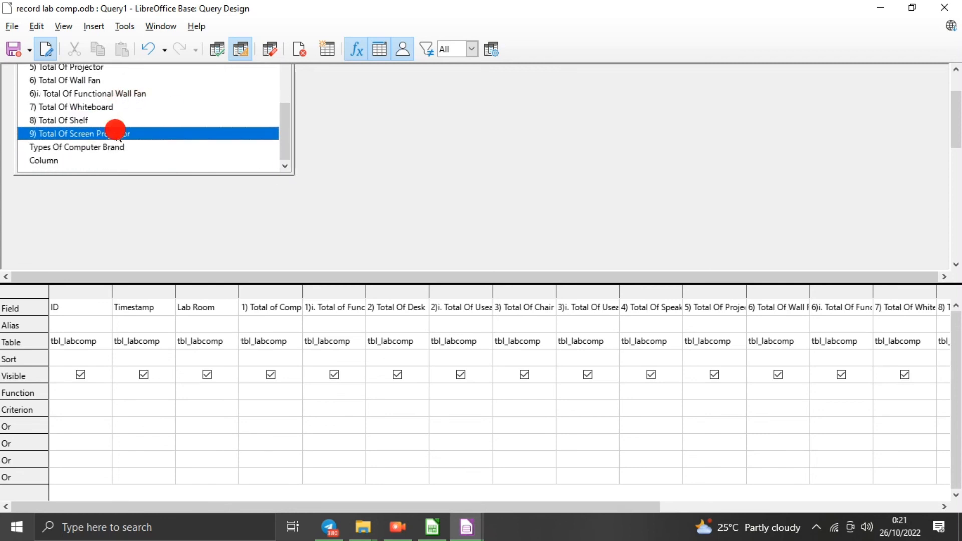
pyautogui.click(114, 147)
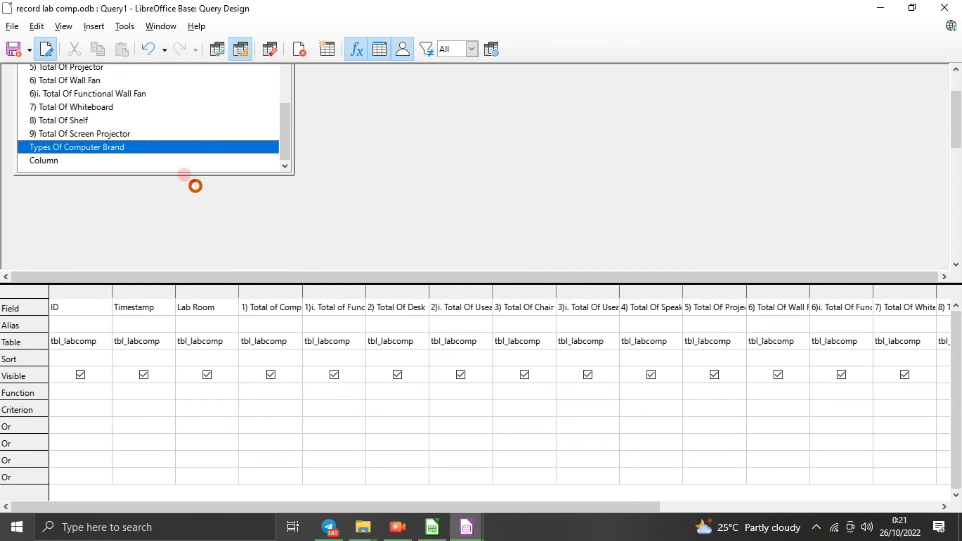
# Step: Run the query and enlarge the results preview to examine all lab records across their columns
pyautogui.press('F5')
pyautogui.moveTo(197, 207); pyautogui.dragTo(606, 300)
pyautogui.moveTo(607, 303); pyautogui.dragTo(607, 304)
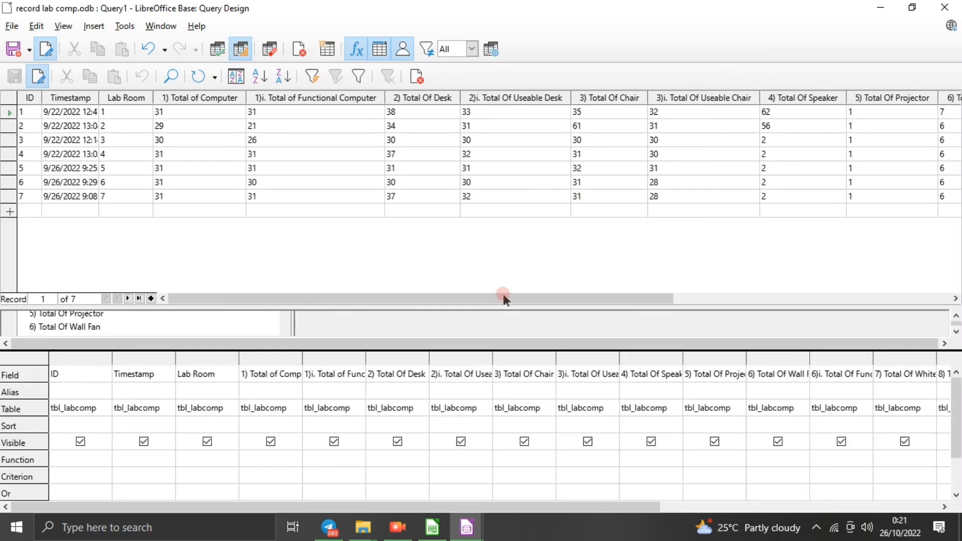
pyautogui.moveTo(502, 299)
pyautogui.mouseDown()
pyautogui.moveTo(730, 314)
pyautogui.moveTo(954, 293)
pyautogui.moveTo(236, 296)
pyautogui.mouseUp()
# Step: Save the query under the name qry_labComp and close the results preview
pyautogui.click(13, 49)
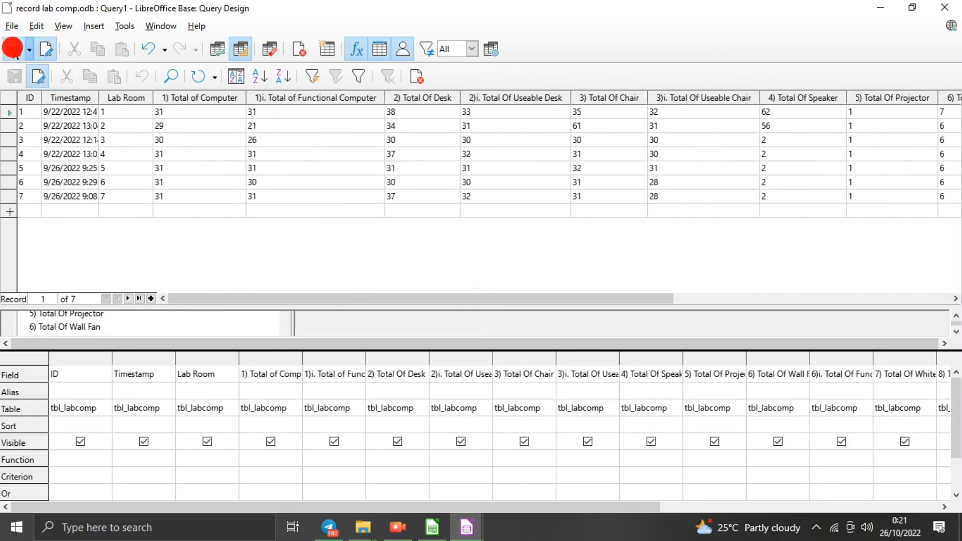
pyautogui.click(516, 245)
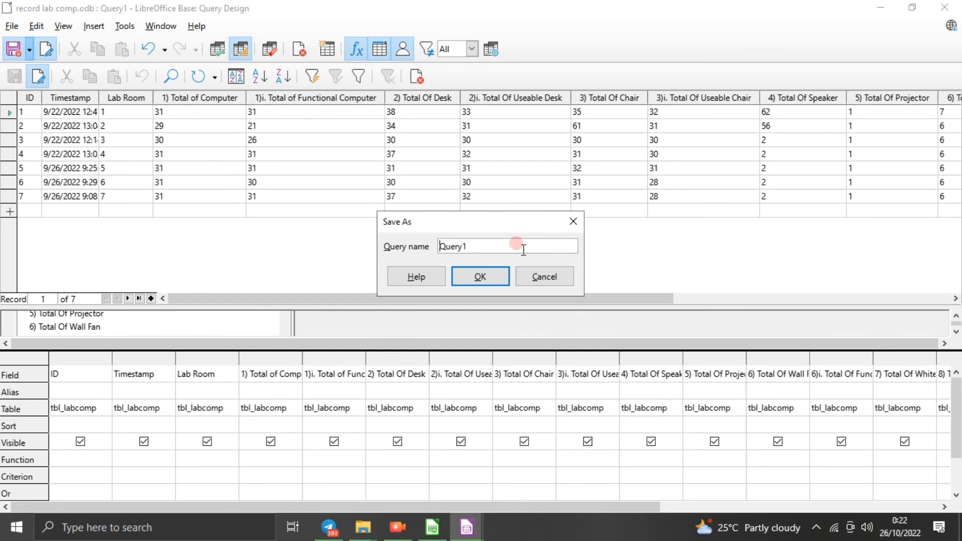
pyautogui.click(524, 249)
pyautogui.press('BackSpace')
pyautogui.press('BackSpace')
pyautogui.press('BackSpace')
pyautogui.press('BackSpace')
pyautogui.press('BackSpace')
pyautogui.press('BackSpace')
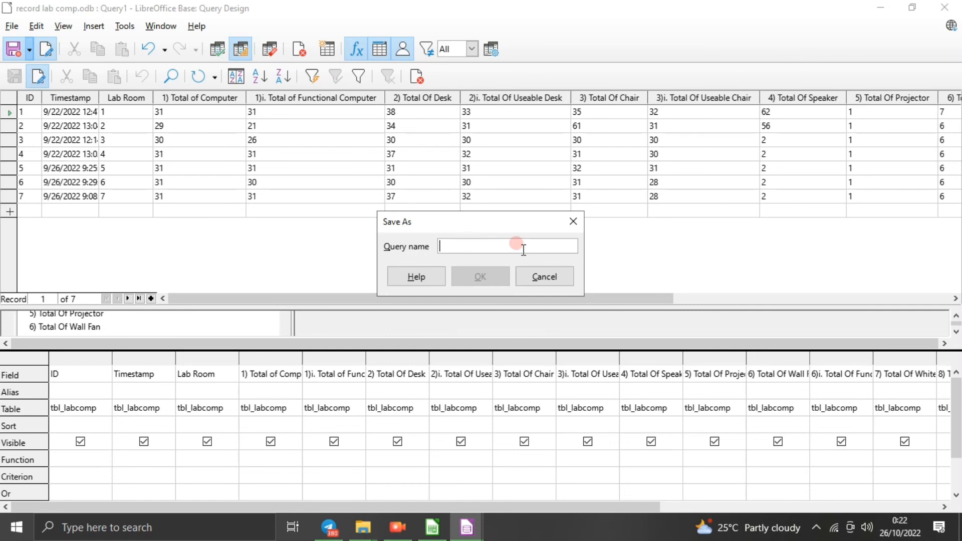
pyautogui.write('ry')
pyautogui.press('BackSpace')
pyautogui.press('BackSpace')
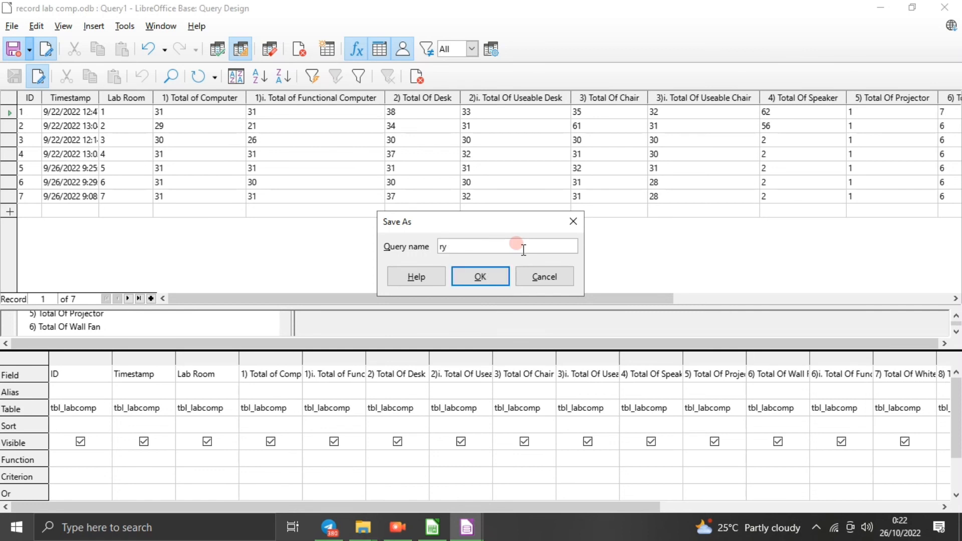
pyautogui.write('qry_labComp')
pyautogui.click(464, 276)
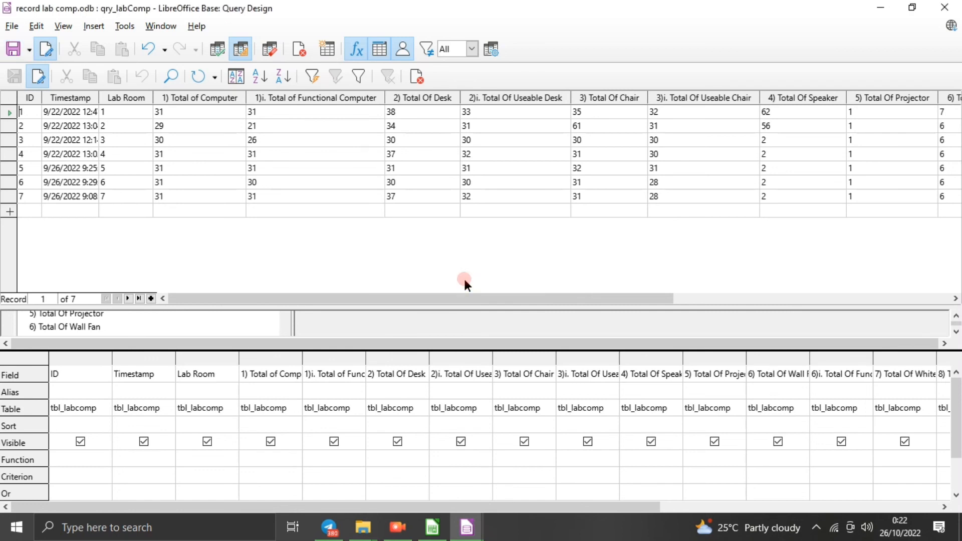
pyautogui.press('F4')
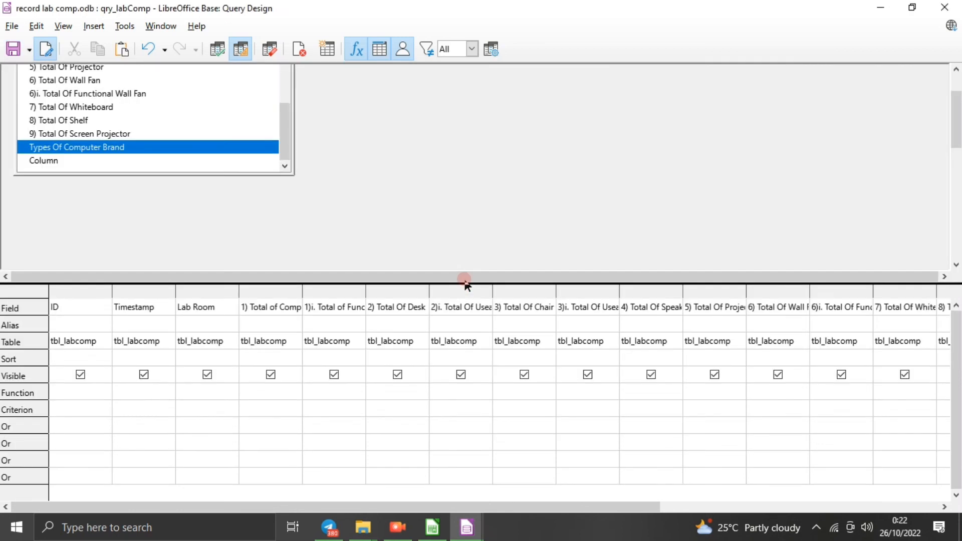